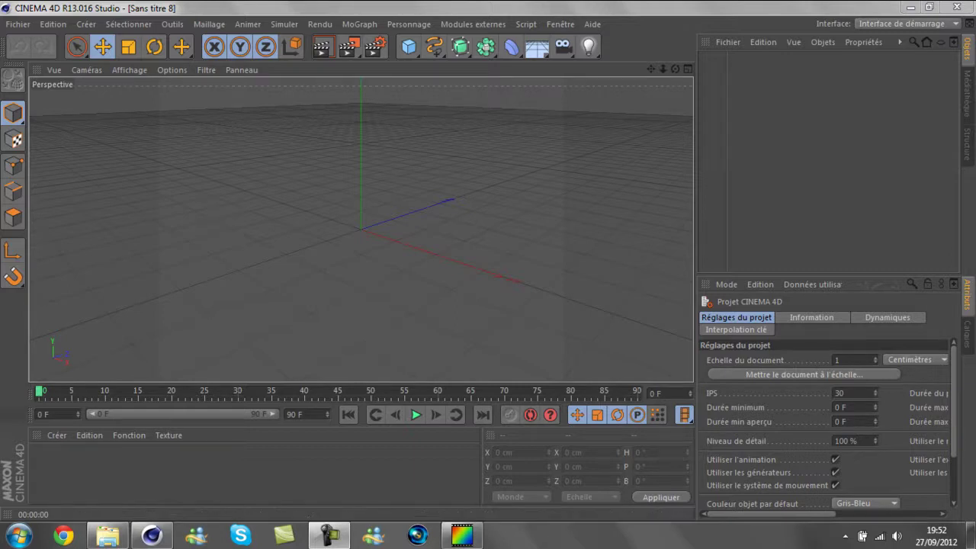
# Create a new material, Mat, and turn off its specular highlight.
pyautogui.doubleClick(153, 465)
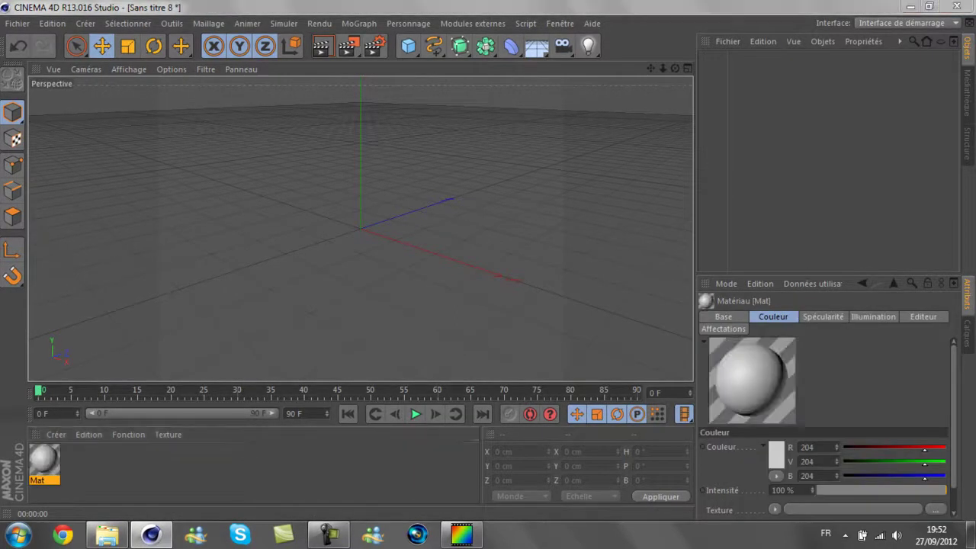
pyautogui.doubleClick(44, 460)
pyautogui.click(297, 376)
# Load the terrain image as Mat's colour texture, with a 0 % blur offset.
pyautogui.click(237, 247)
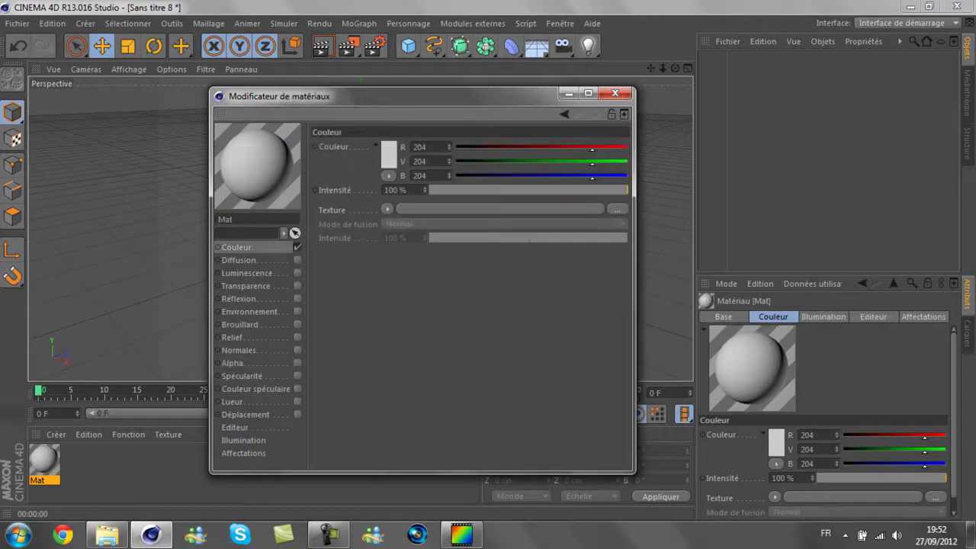
pyautogui.click(387, 209)
pyautogui.click(431, 216)
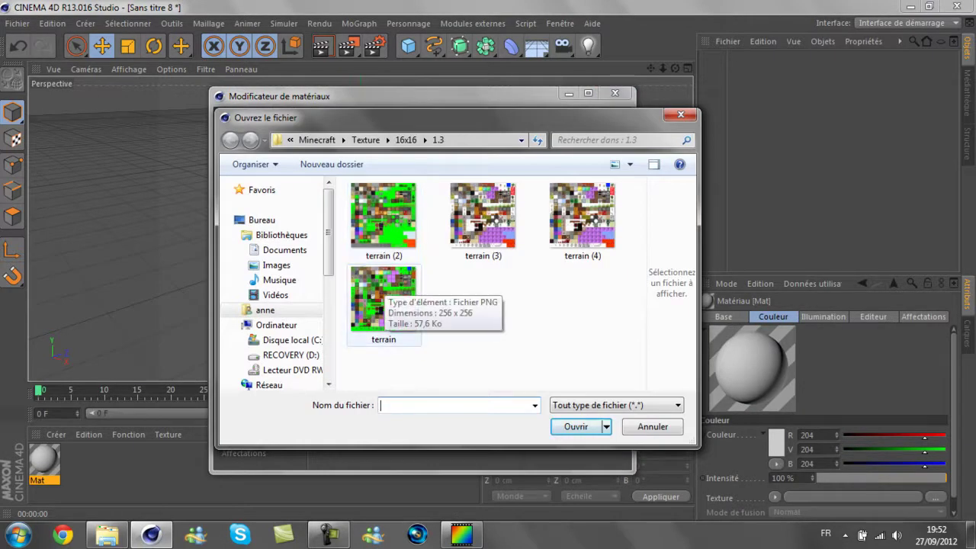
pyautogui.doubleClick(383, 299)
pyautogui.click(517, 315)
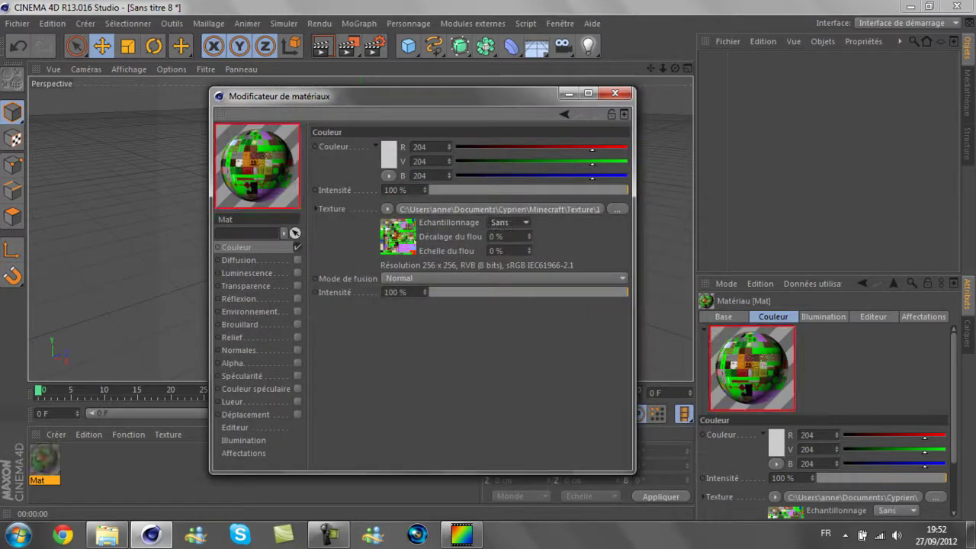
pyautogui.press('BackSpace')
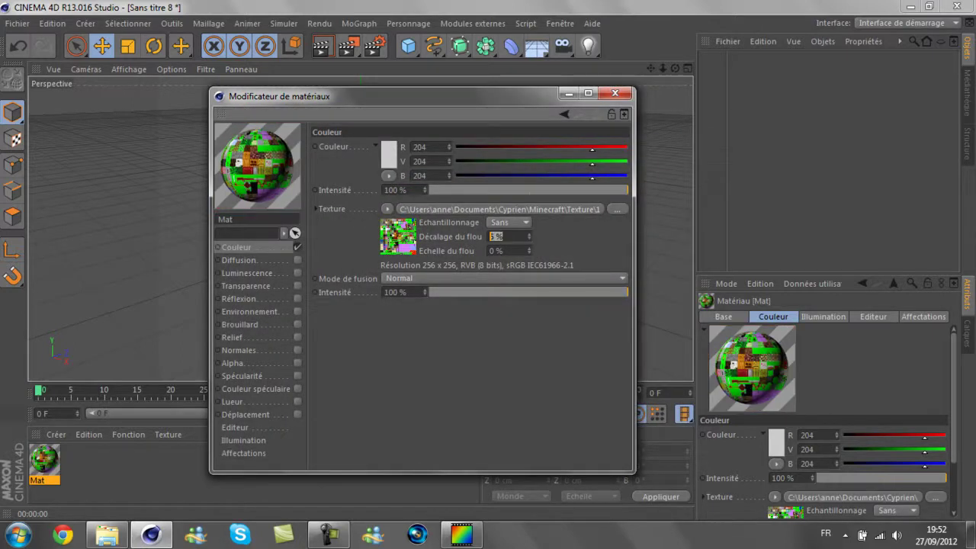
pyautogui.write('0')
pyautogui.press('Return')
# Enable Mat's alpha channel and load the terrain image as its texture.
pyautogui.click(298, 363)
pyautogui.click(389, 229)
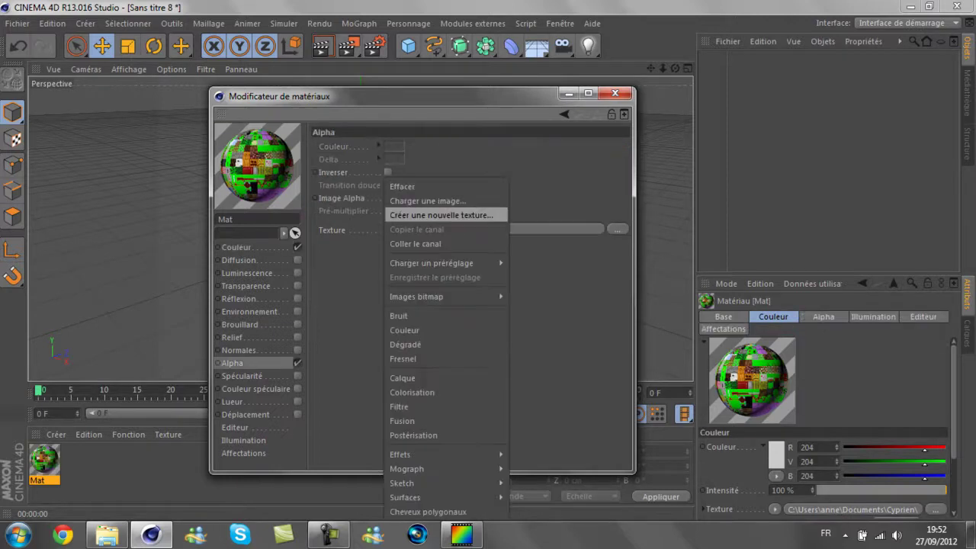
pyautogui.click(446, 216)
pyautogui.doubleClick(383, 305)
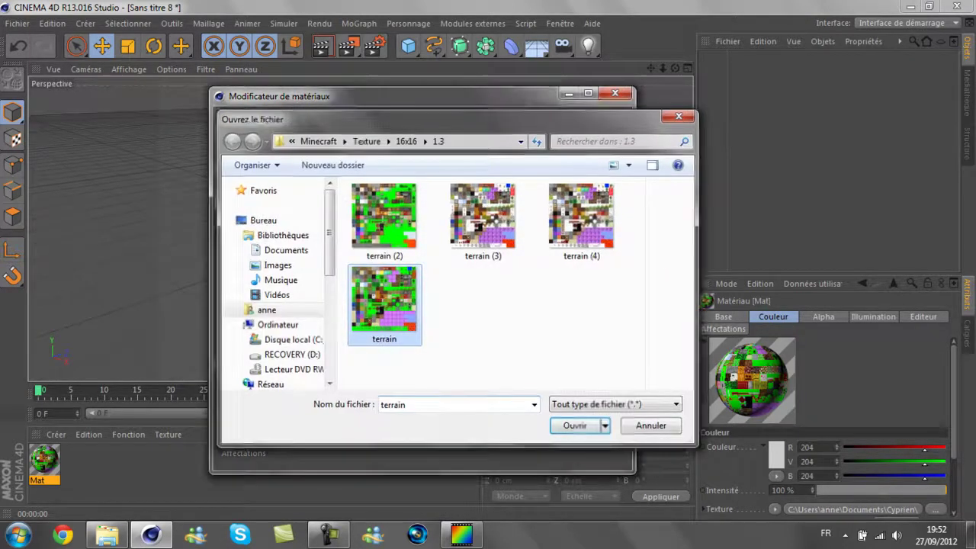
pyautogui.click(587, 315)
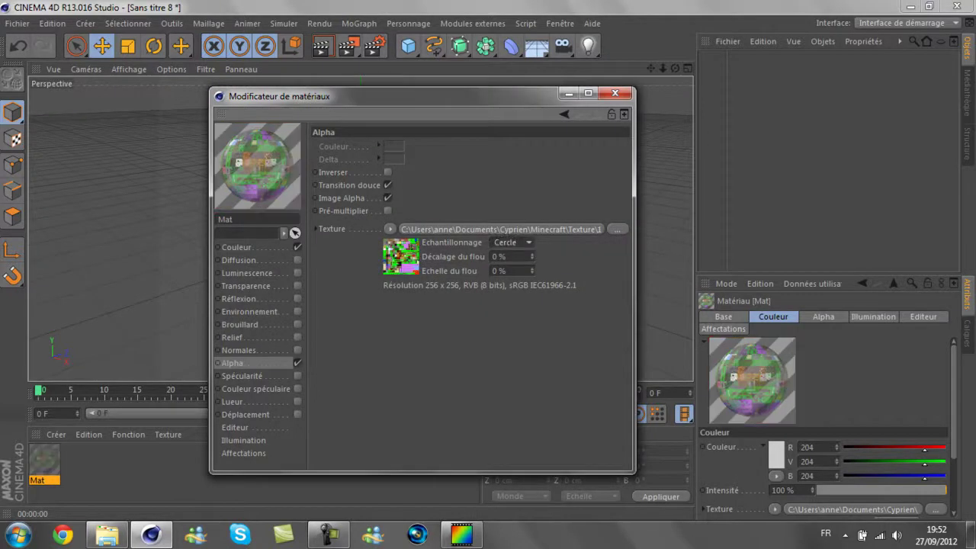
# Turn off Image Alpha and Transition douce, turn on Pré-multiplier, and open the alpha colour chooser.
pyautogui.click(388, 211)
pyautogui.click(388, 197)
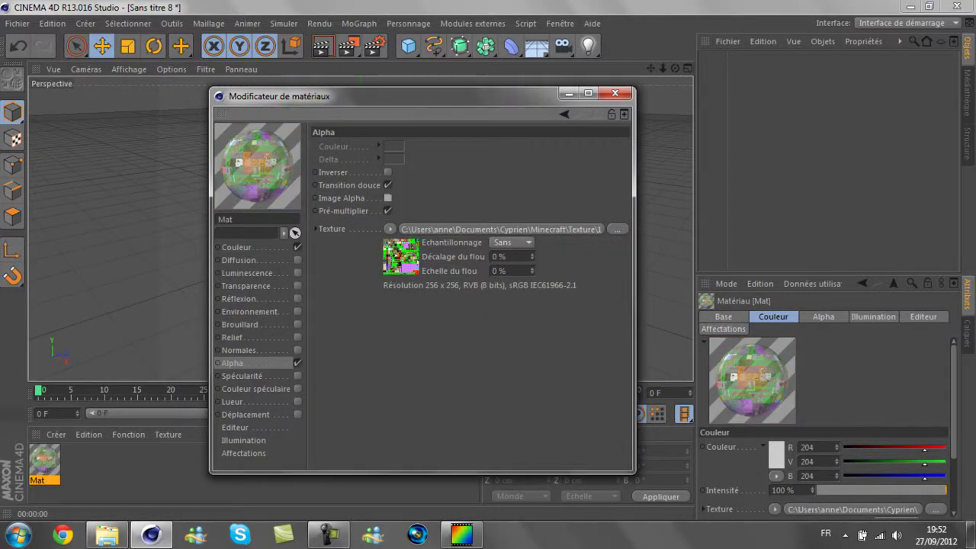
pyautogui.click(388, 185)
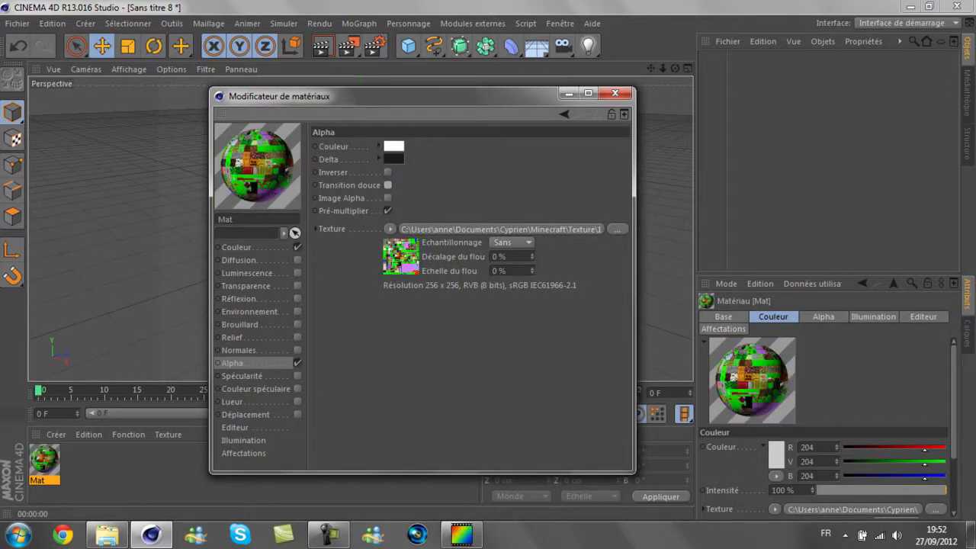
pyautogui.click(393, 146)
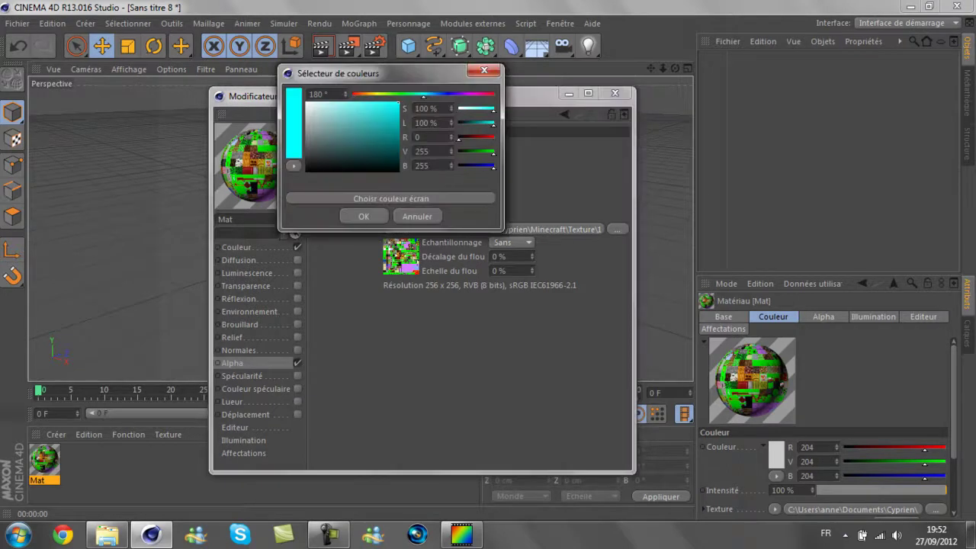
# Set the alpha key colour to pure green (R0 V255 B0) and confirm it.
pyautogui.click(399, 94)
pyautogui.click(363, 216)
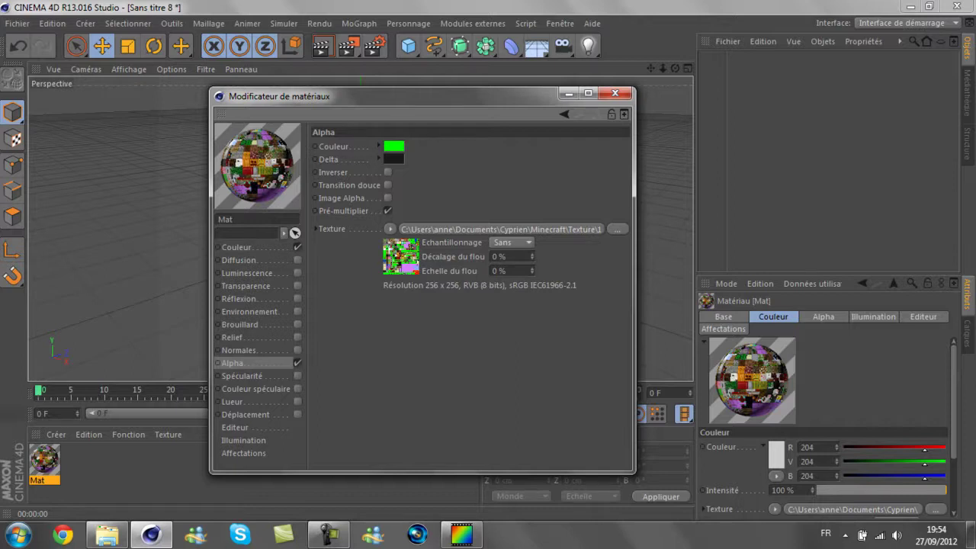
# Close the material editor and add a cube, deleting a plane added by mistake.
pyautogui.click(615, 92)
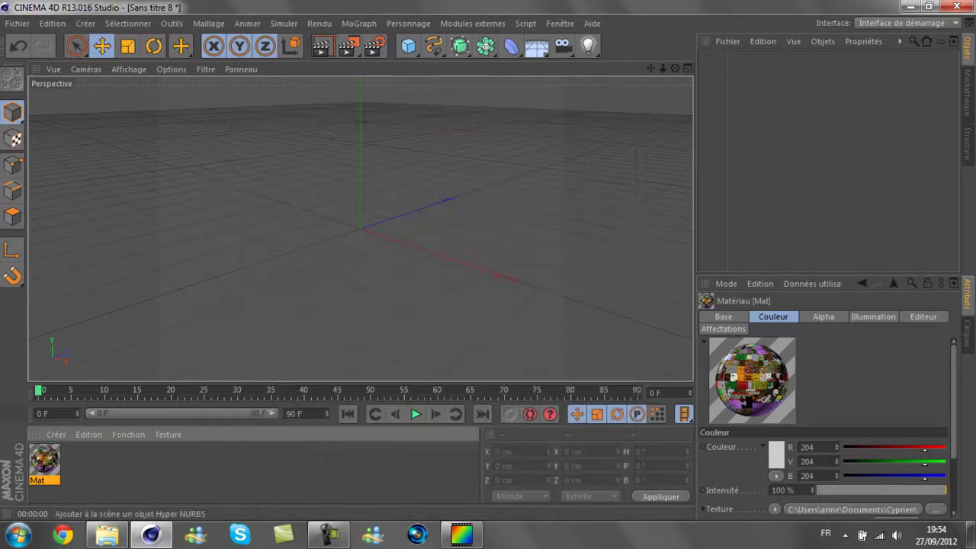
pyautogui.click(408, 46)
pyautogui.click(550, 83)
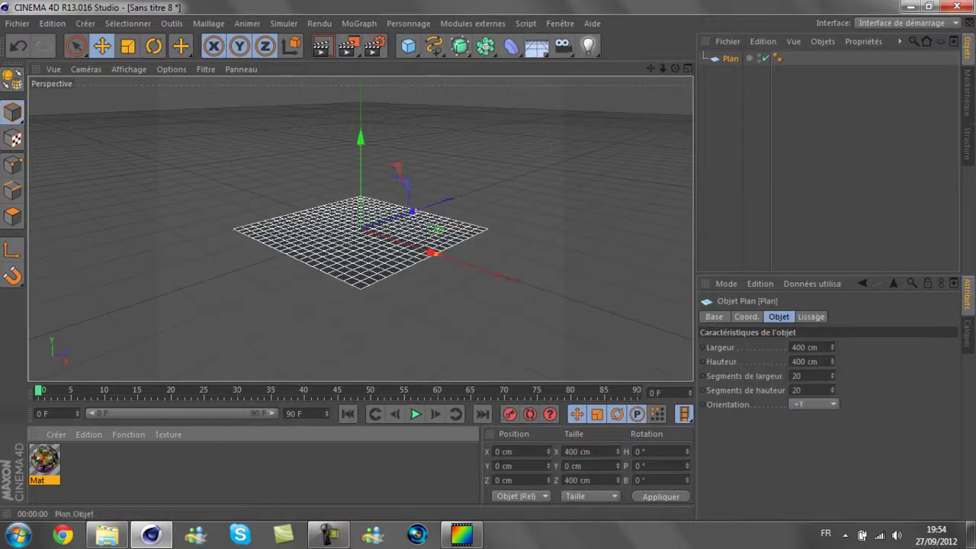
pyautogui.press('Delete')
pyautogui.click(408, 46)
pyautogui.click(552, 59)
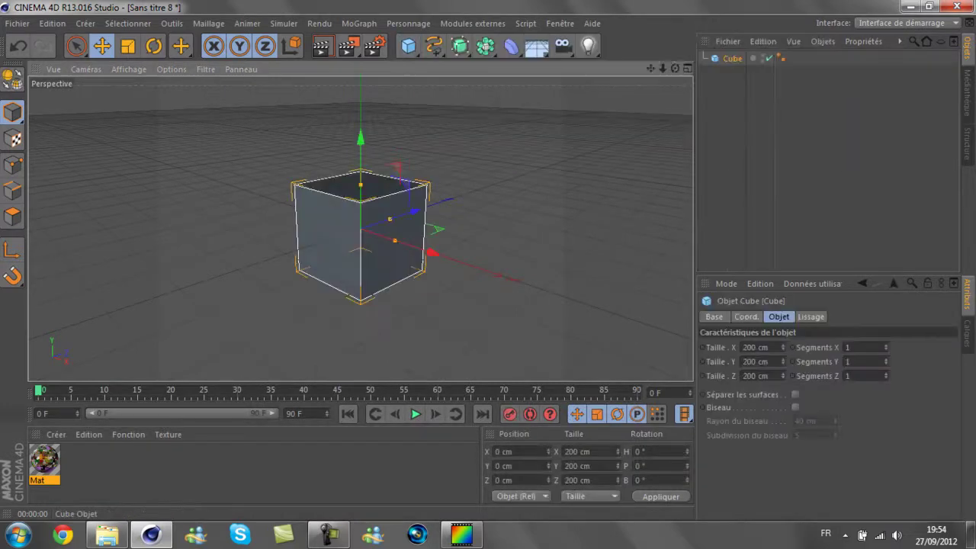
# Size the cube to 64 × 64 × 64 cm.
pyautogui.doubleClick(758, 346)
pyautogui.write('64')
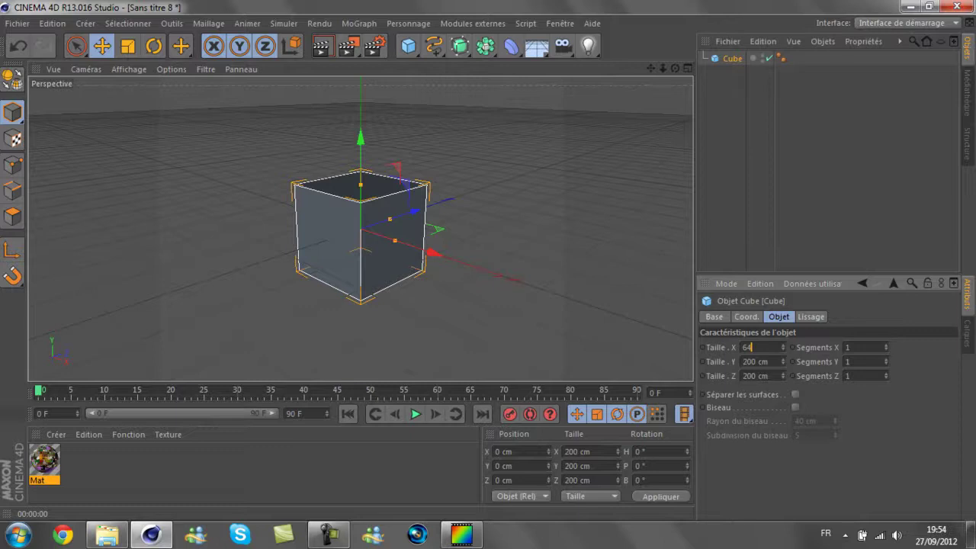
pyautogui.press('Tab')
pyautogui.write('64')
pyautogui.press('Tab')
pyautogui.write('64')
pyautogui.press('Return')
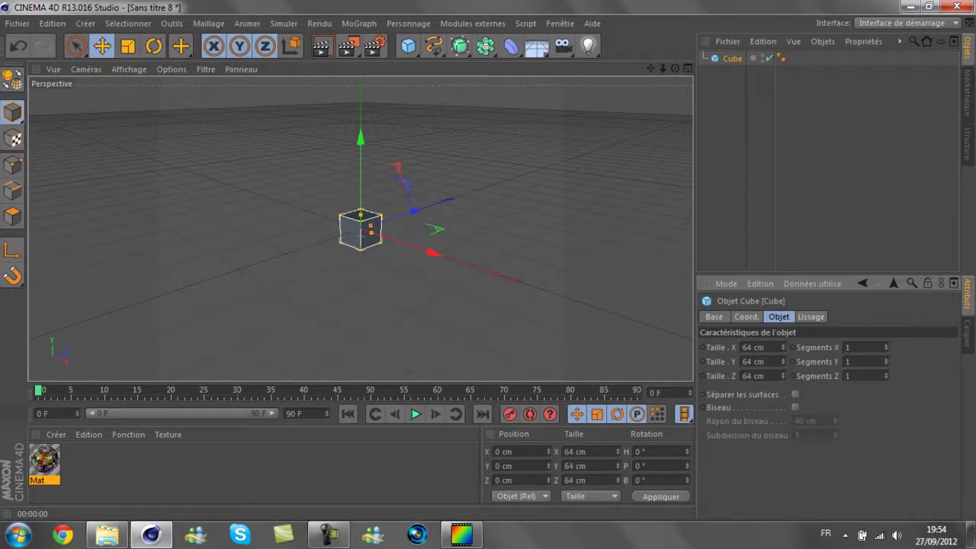
# Apply Mat to the cube at 1600 % texture length and check the terrain.png atlas.
pyautogui.moveTo(45, 460); pyautogui.dragTo(360, 229)
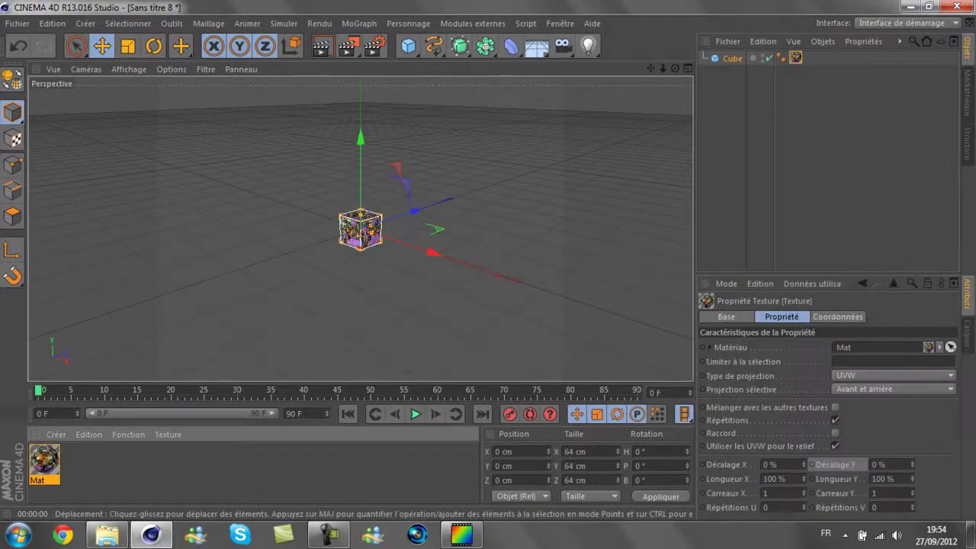
pyautogui.write('0')
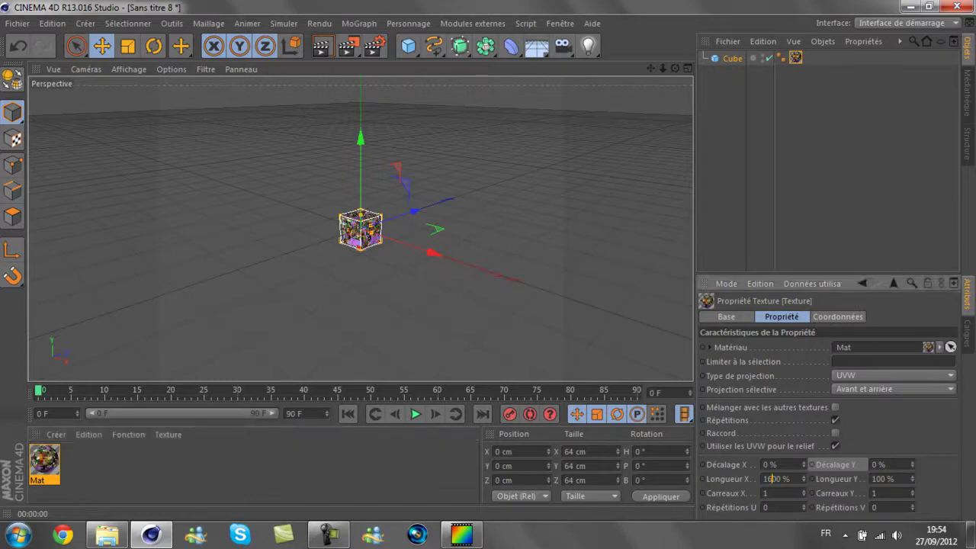
pyautogui.press('Return')
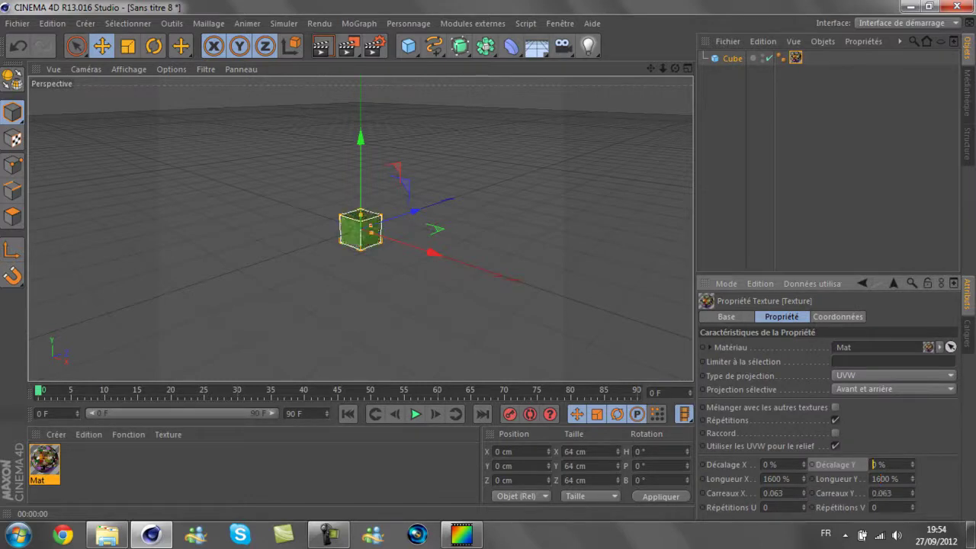
pyautogui.hotkey('alt', 'Tab')
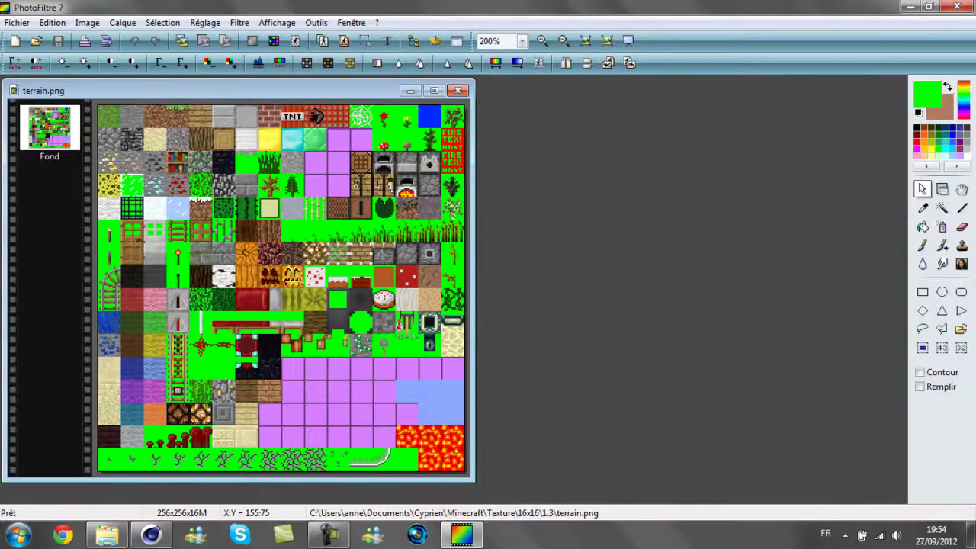
pyautogui.scroll(1, 201, 178)
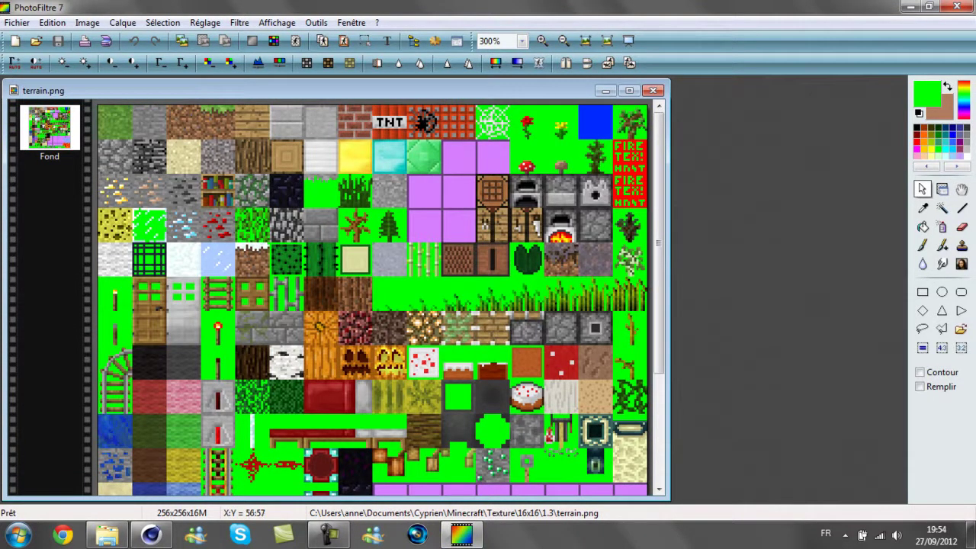
pyautogui.click(151, 535)
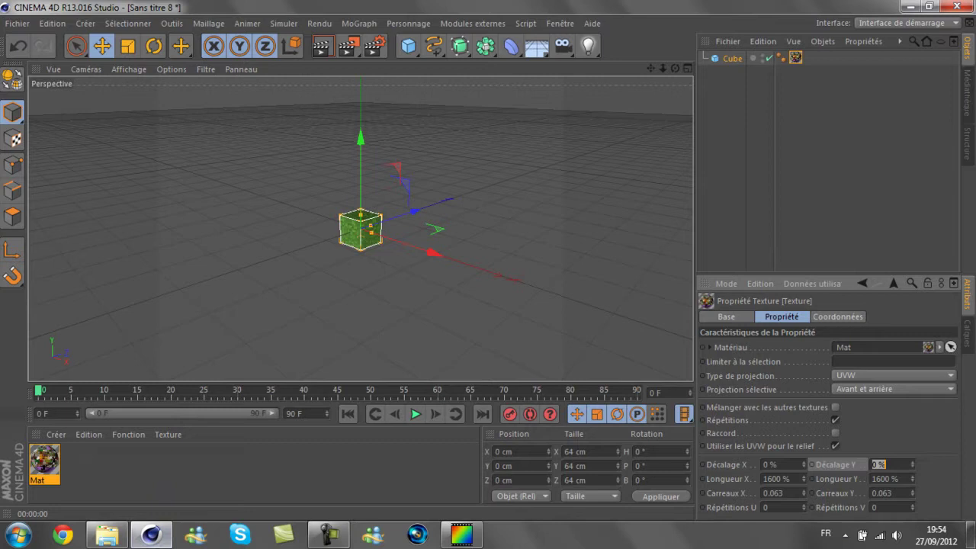
# Set the texture offsets to -30 % and -400 %, then render the enlarged cube.
pyautogui.press('BackSpace')
pyautogui.write('-30')
pyautogui.press('Tab')
pyautogui.press('BackSpace')
pyautogui.write('-400')
pyautogui.press('Return')
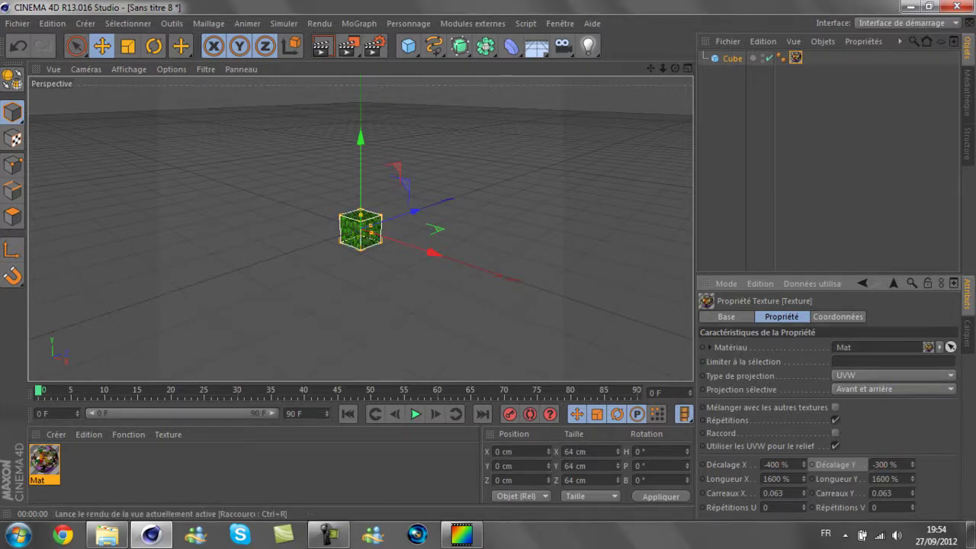
pyautogui.click(322, 47)
pyautogui.scroll(3, 373, 250)
pyautogui.scroll(3, 373, 250)
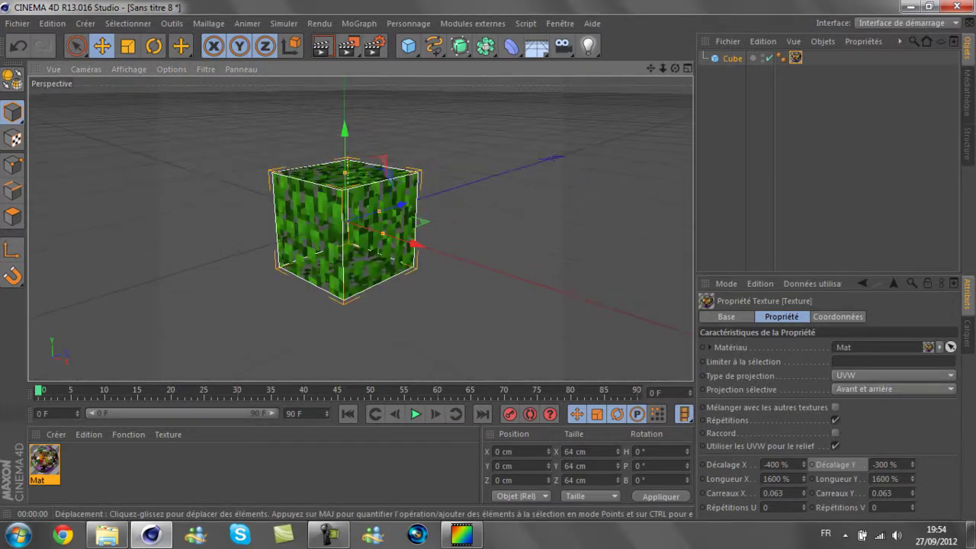
pyautogui.click(322, 46)
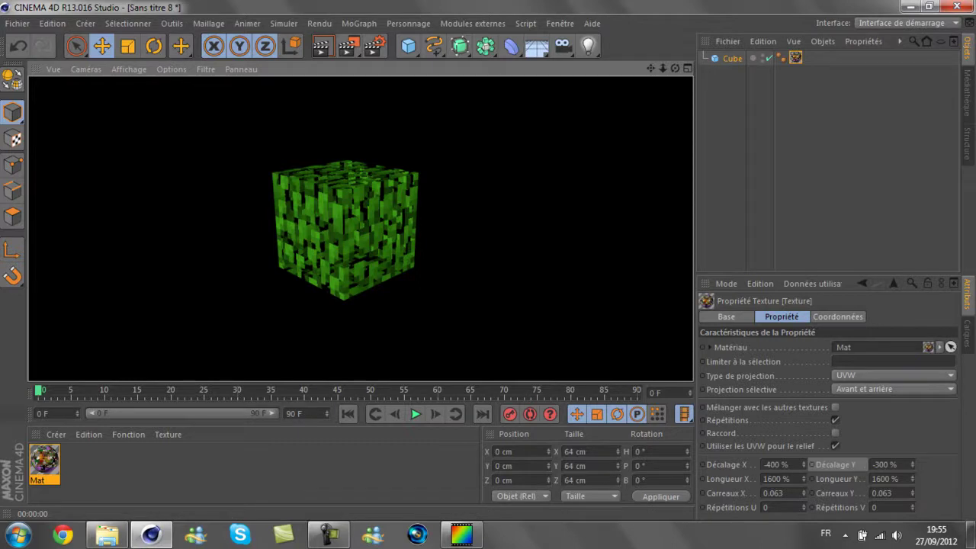
# Change the X texture offset to -100 % and re-render to check the new tile.
pyautogui.click(778, 465)
pyautogui.write('-100')
pyautogui.press('Return')
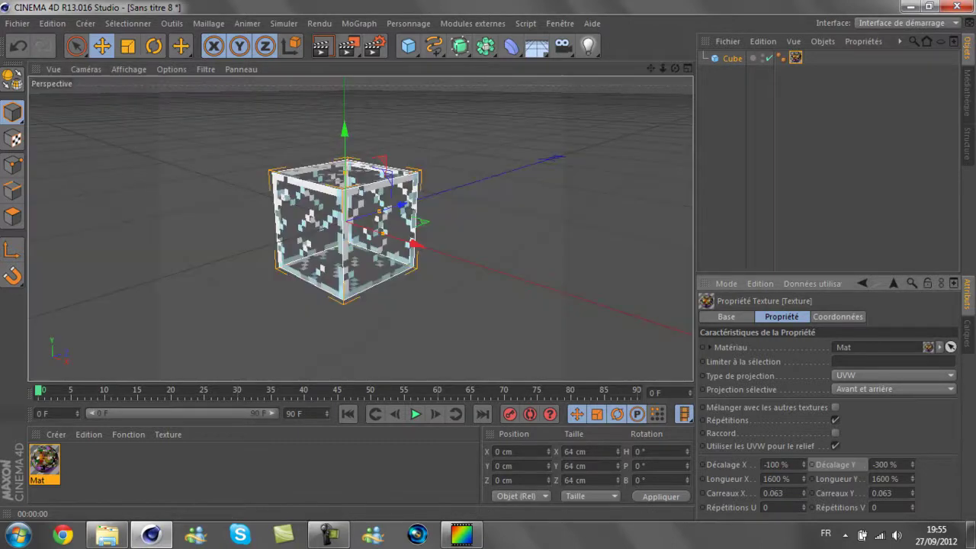
pyautogui.click(322, 45)
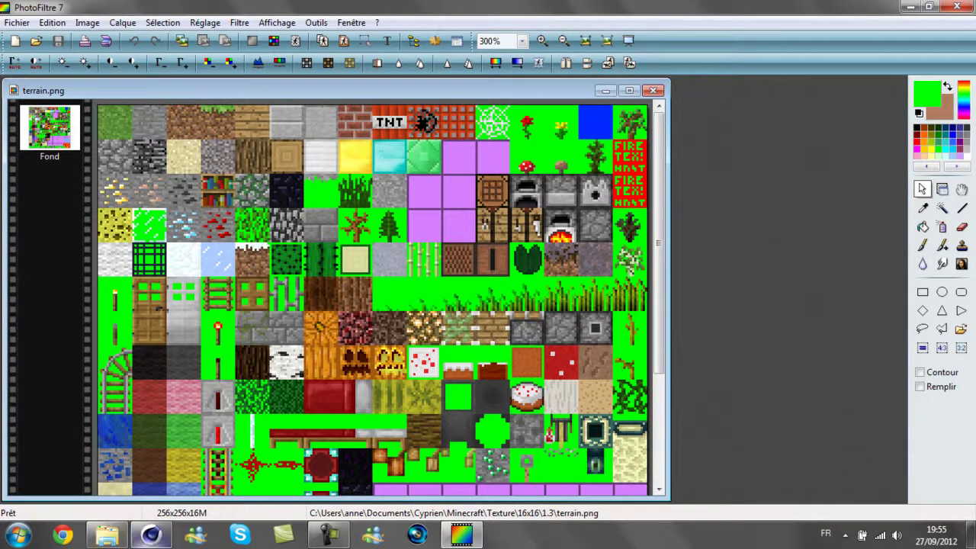
pyautogui.click(151, 535)
pyautogui.press('Tab')
# Set the vertical offset to -400 %, render the cube to preview it, then delete it.
pyautogui.write('-400')
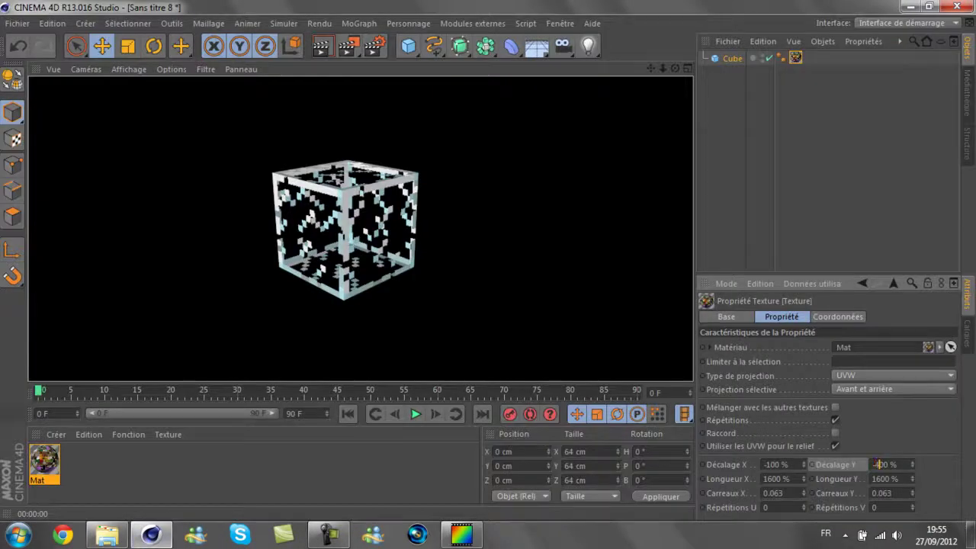
pyautogui.press('Return')
pyautogui.click(321, 46)
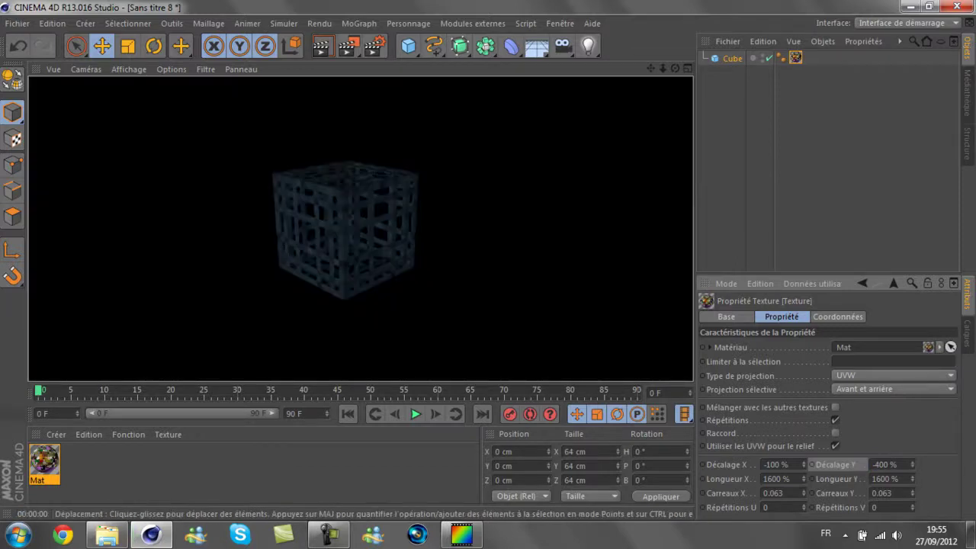
pyautogui.click(343, 229)
pyautogui.press('Delete')
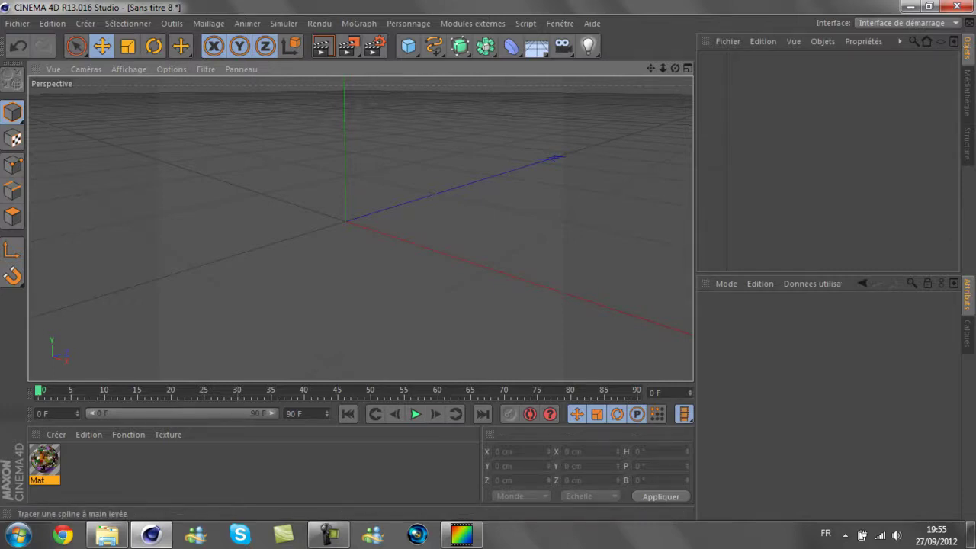
# Add a 64 × 64 cm plane with one width segment and one height segment.
pyautogui.click(407, 46)
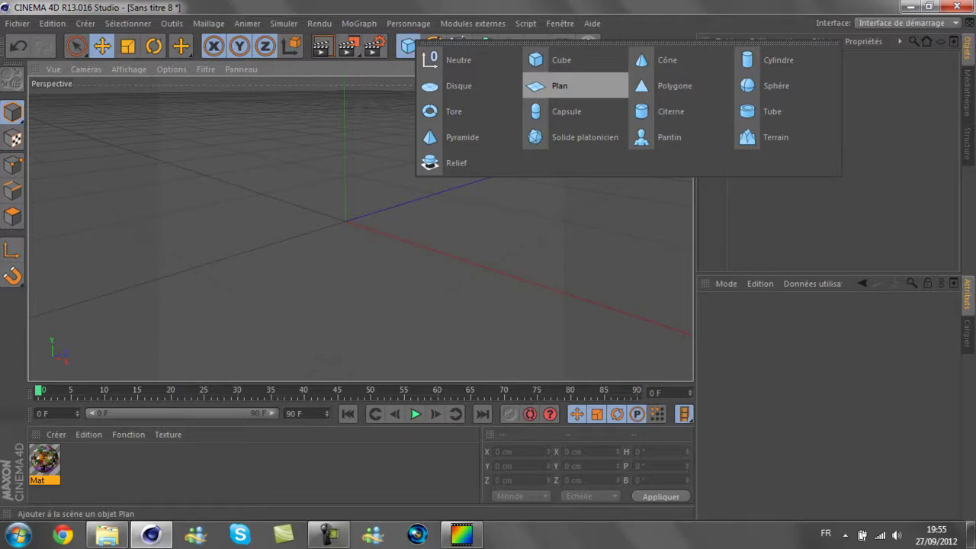
pyautogui.click(560, 86)
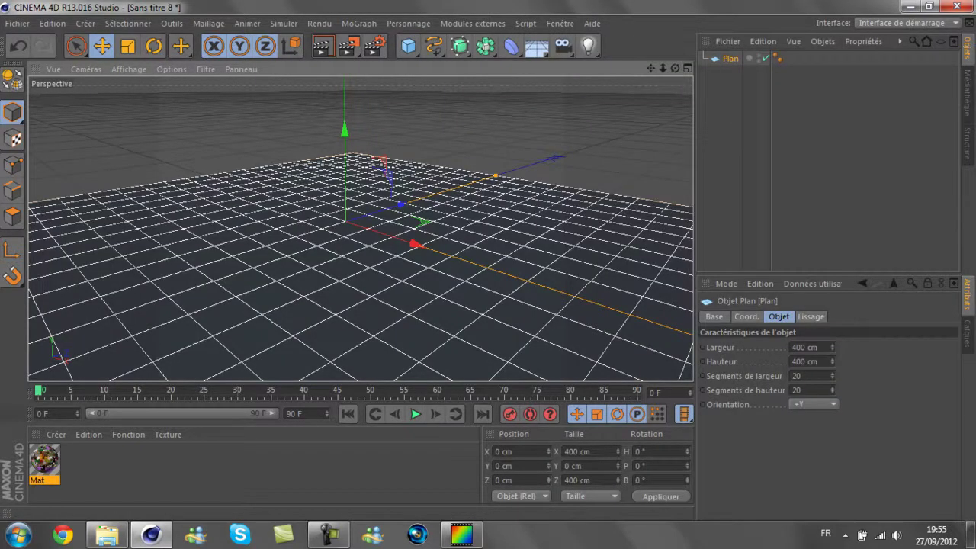
pyautogui.click(808, 347)
pyautogui.write('64')
pyautogui.press('Tab')
pyautogui.write('64')
pyautogui.press('Tab')
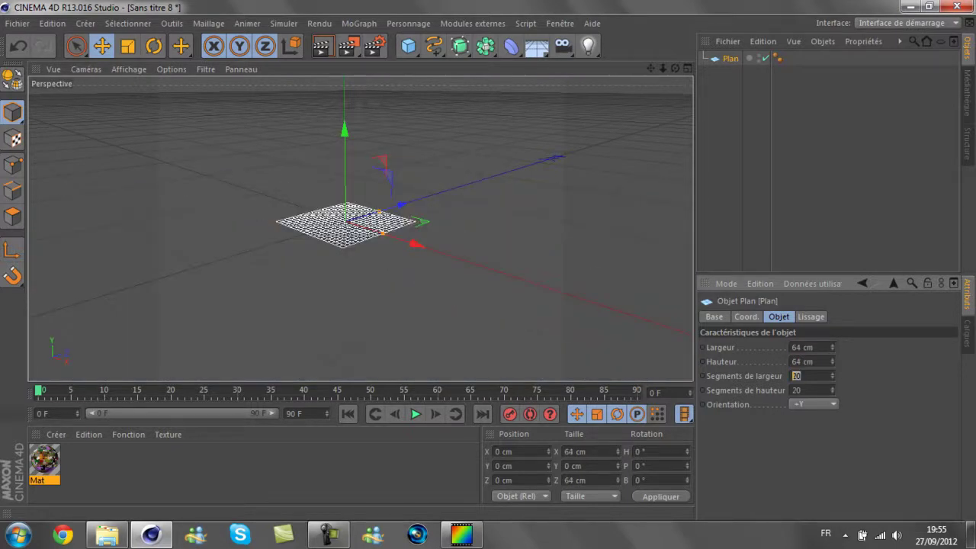
pyautogui.write('1')
pyautogui.press('Tab')
pyautogui.write('1')
pyautogui.press('Tab')
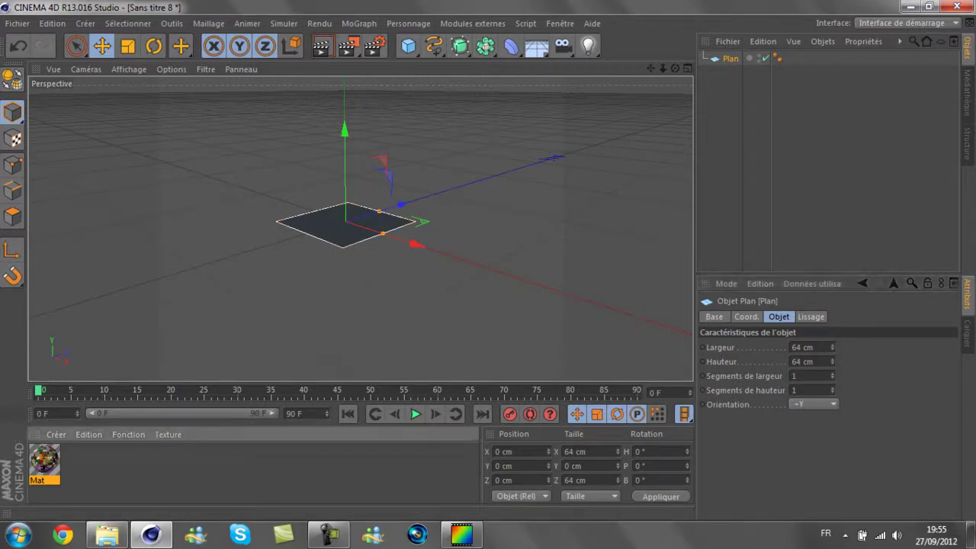
# Apply Mat to the plane at 1600 % texture length and check the atlas image.
pyautogui.moveTo(44, 460); pyautogui.dragTo(346, 225)
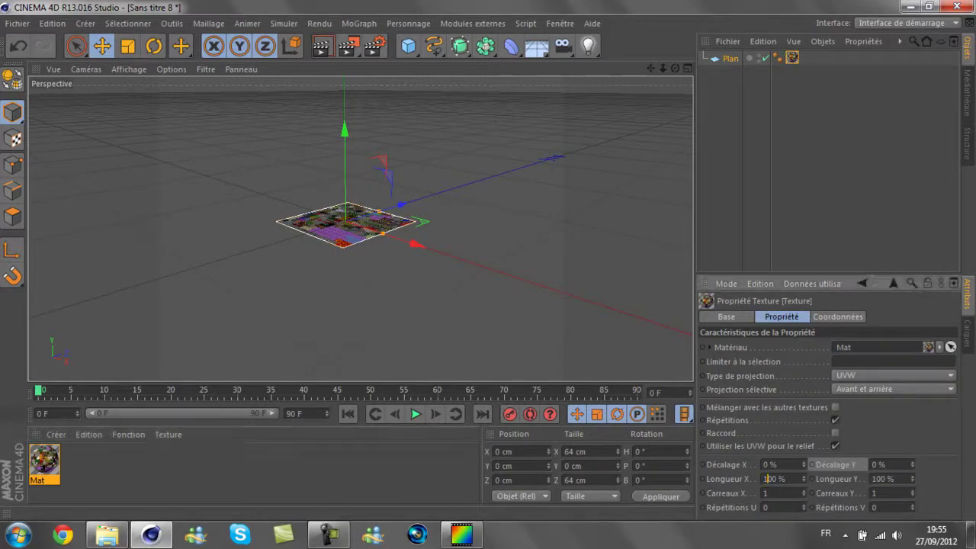
pyautogui.click(729, 58)
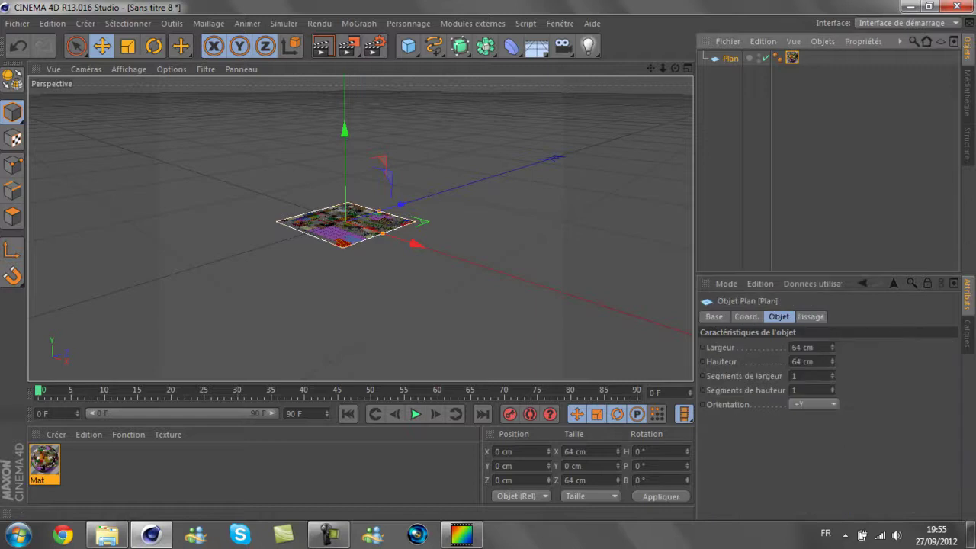
pyautogui.click(792, 57)
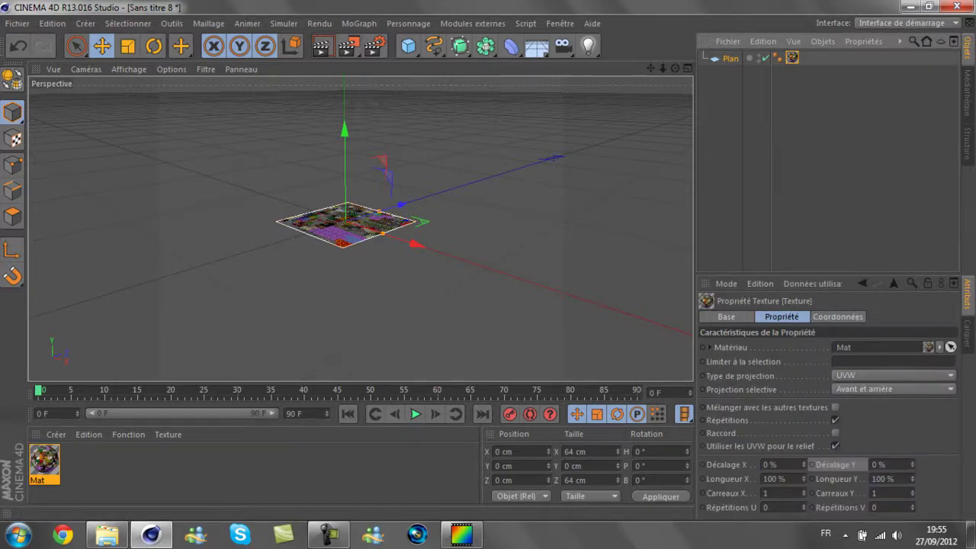
pyautogui.write('1600')
pyautogui.press('Return')
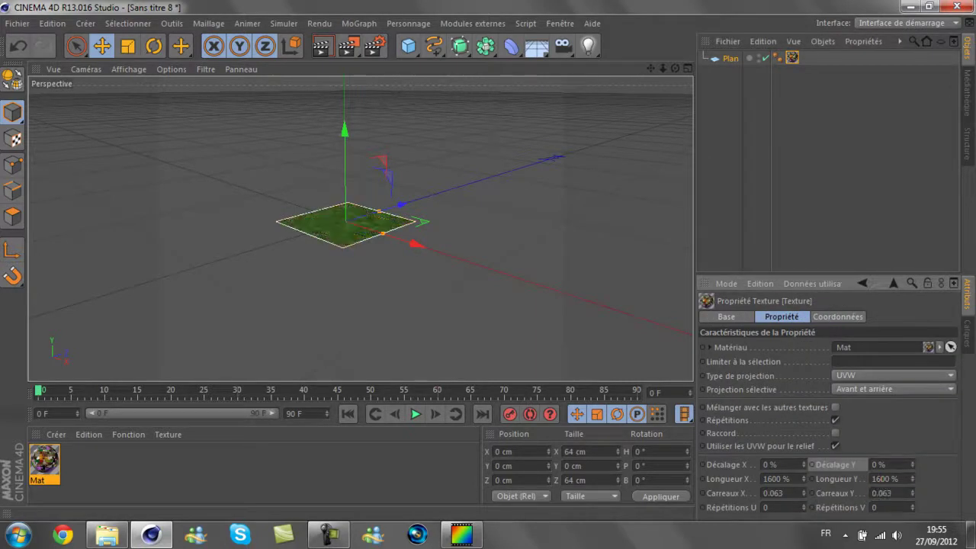
pyautogui.click(461, 534)
pyautogui.scroll(-1, 297, 320)
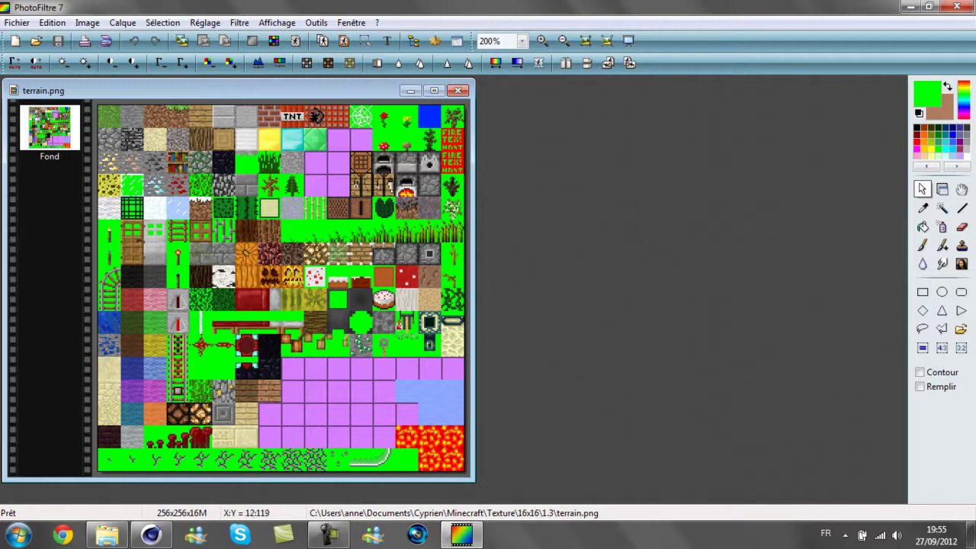
pyautogui.click(151, 534)
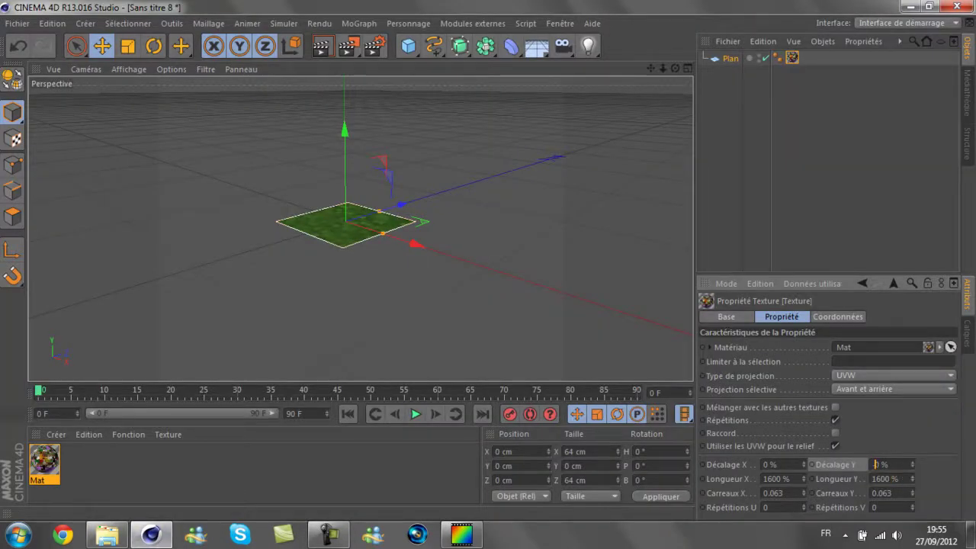
# Set the plane's vertical texture offset to -800 % and render to check the rail tile.
pyautogui.write('-800')
pyautogui.press('Return')
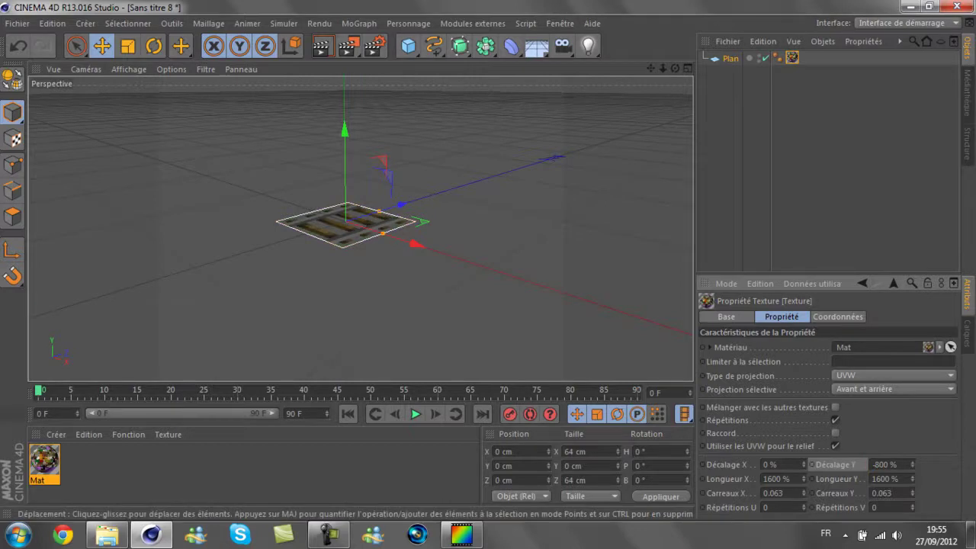
pyautogui.keyDown('alt'); pyautogui.moveTo(358, 214); pyautogui.dragTo(360, 228); pyautogui.keyUp('alt')
pyautogui.click(322, 45)
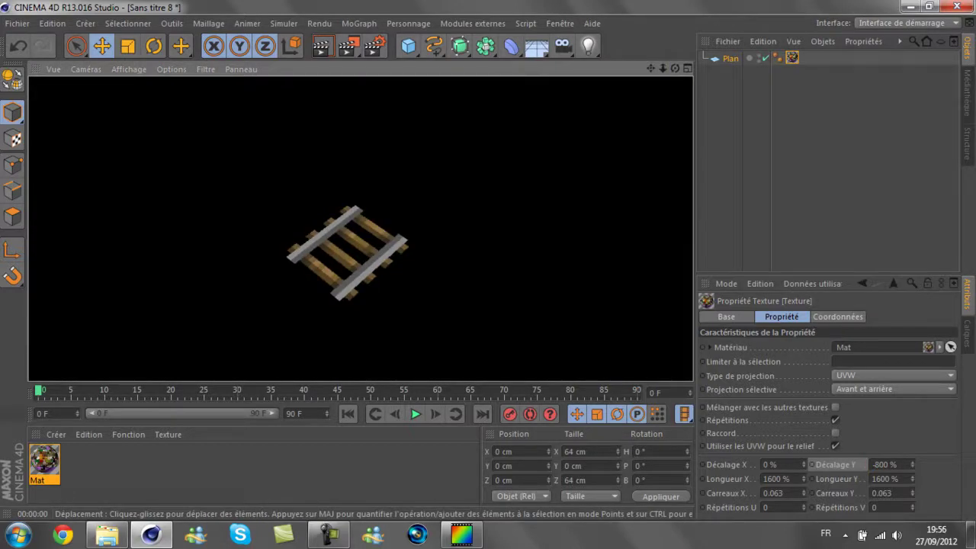
pyautogui.click(730, 58)
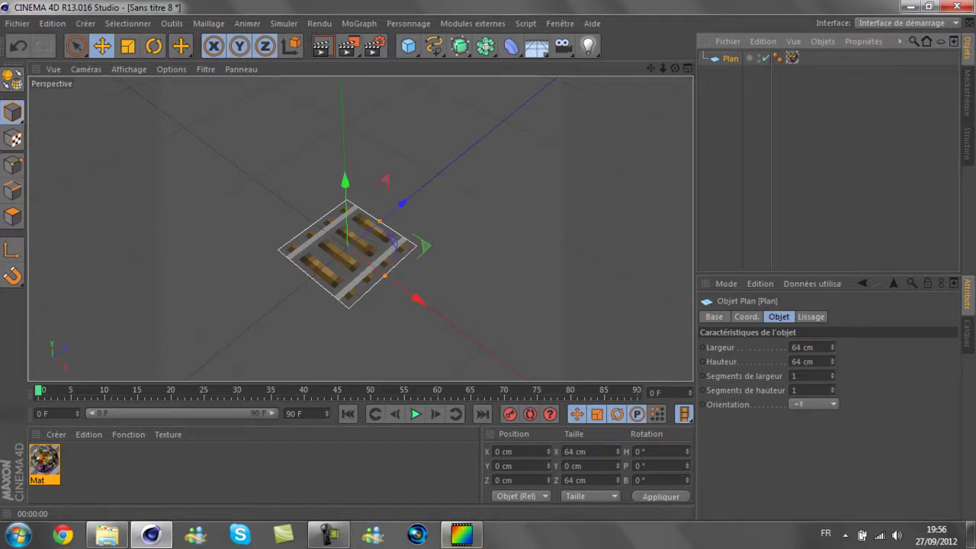
pyautogui.click(460, 533)
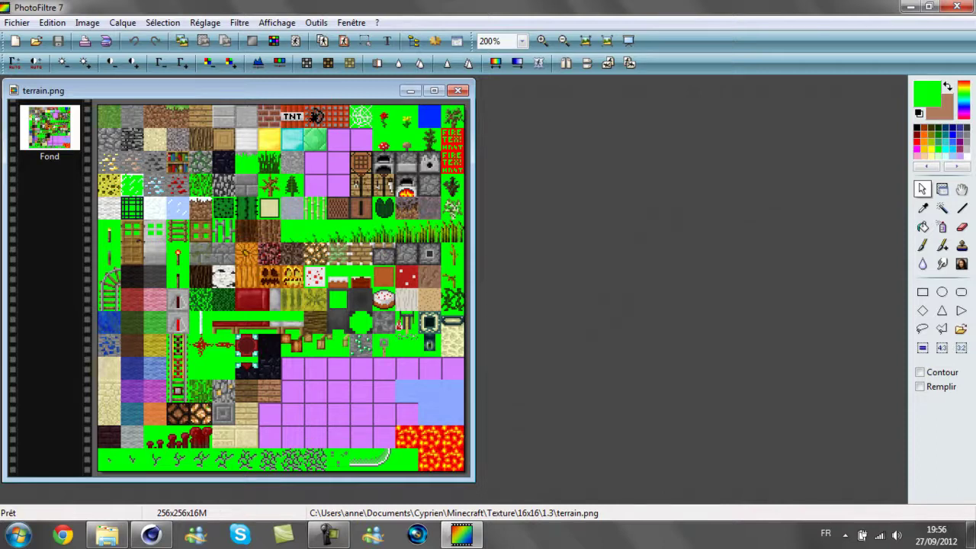
pyautogui.click(151, 535)
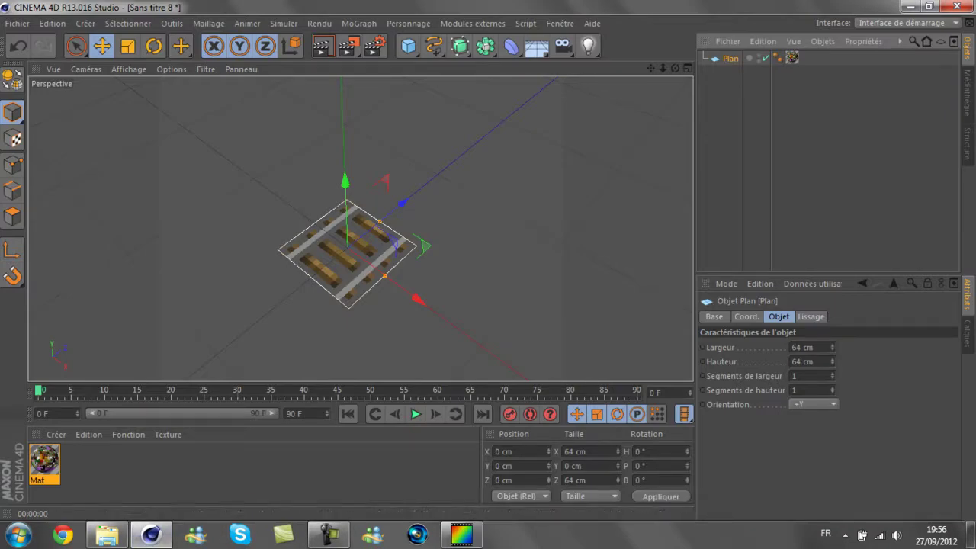
# Try a 90° pitch rotation on the plane, then undo it.
pyautogui.write('90')
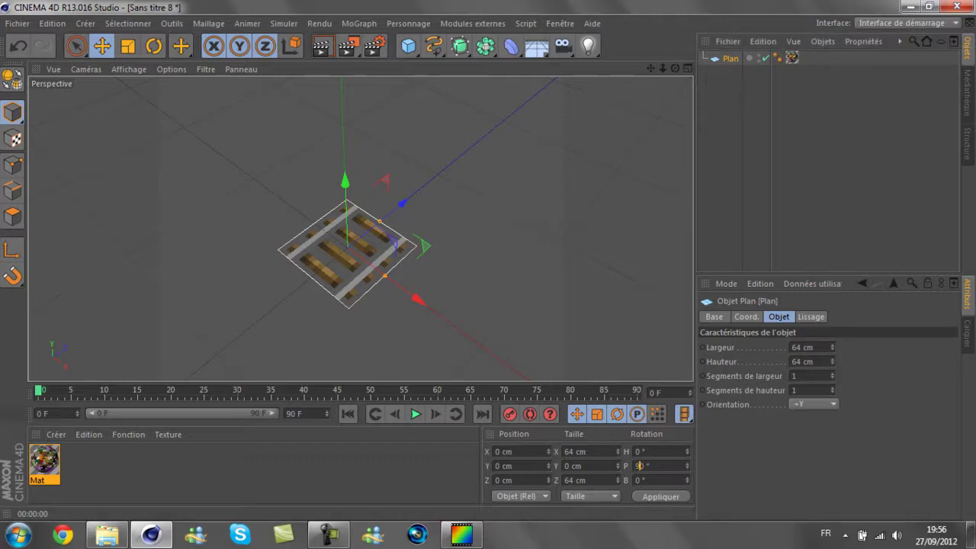
pyautogui.press('Return')
pyautogui.hotkey('ctrl', 'z')
# Set the plane's orientation to -Z and compare its texture against the atlas.
pyautogui.click(813, 404)
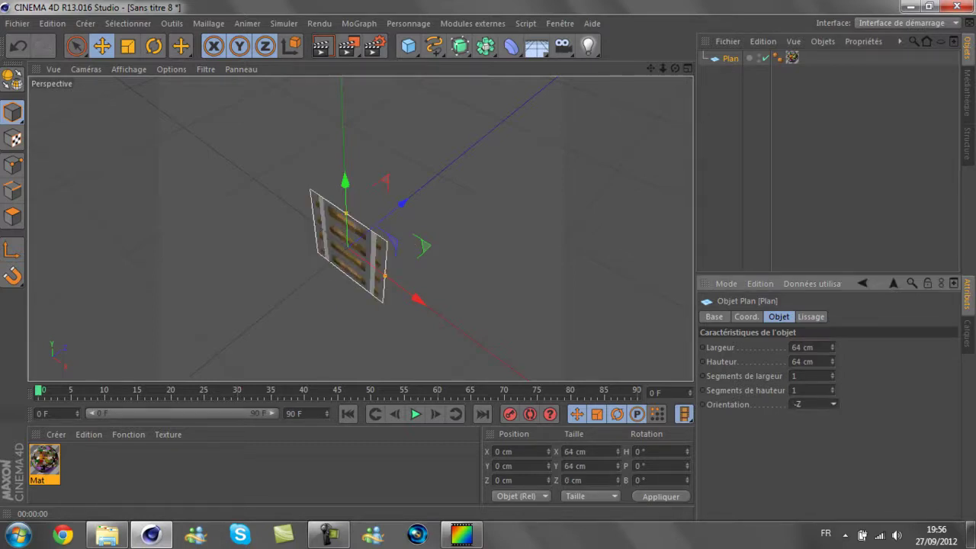
pyautogui.click(791, 57)
pyautogui.click(461, 533)
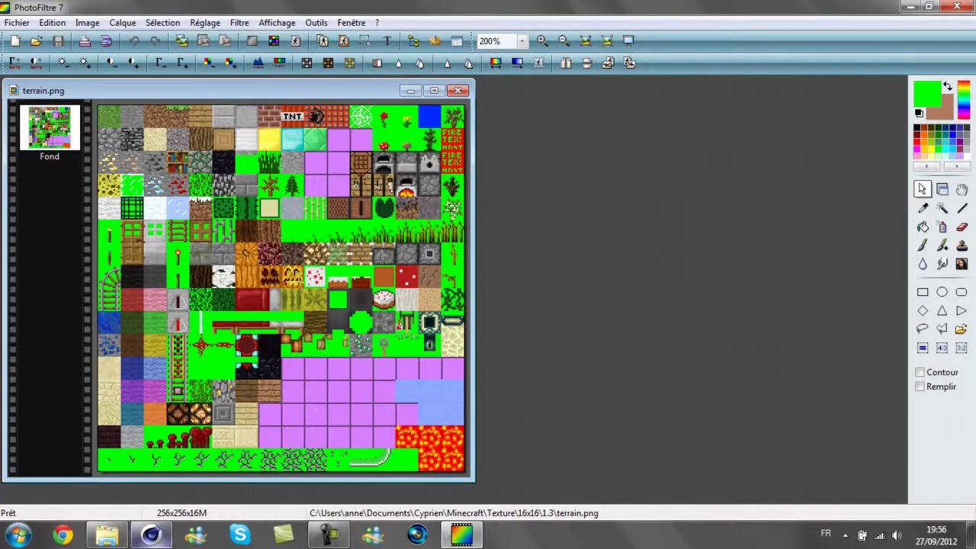
pyautogui.click(151, 535)
# Set the horizontal texture offset to 100 % and render the upright plane showing the green tile.
pyautogui.doubleClick(770, 464)
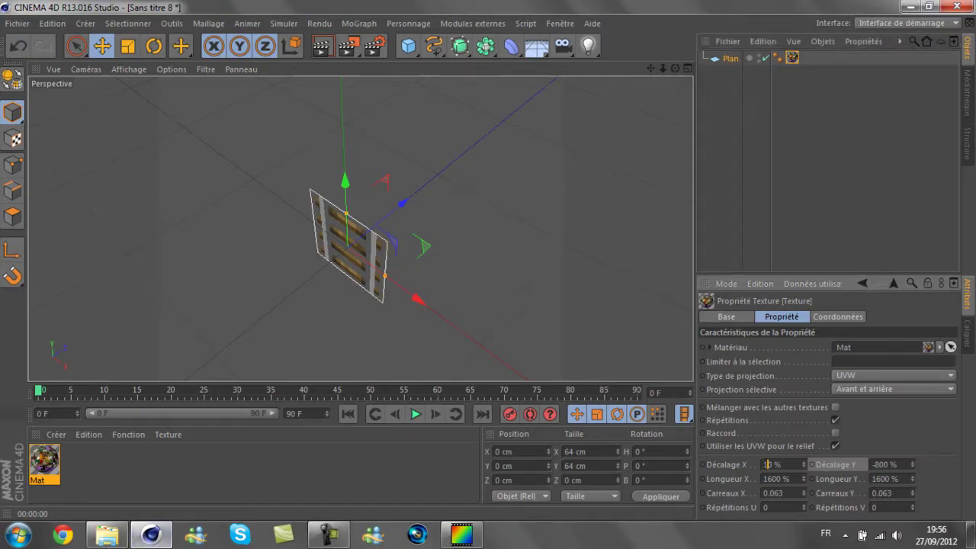
pyautogui.write('100')
pyautogui.press('Return')
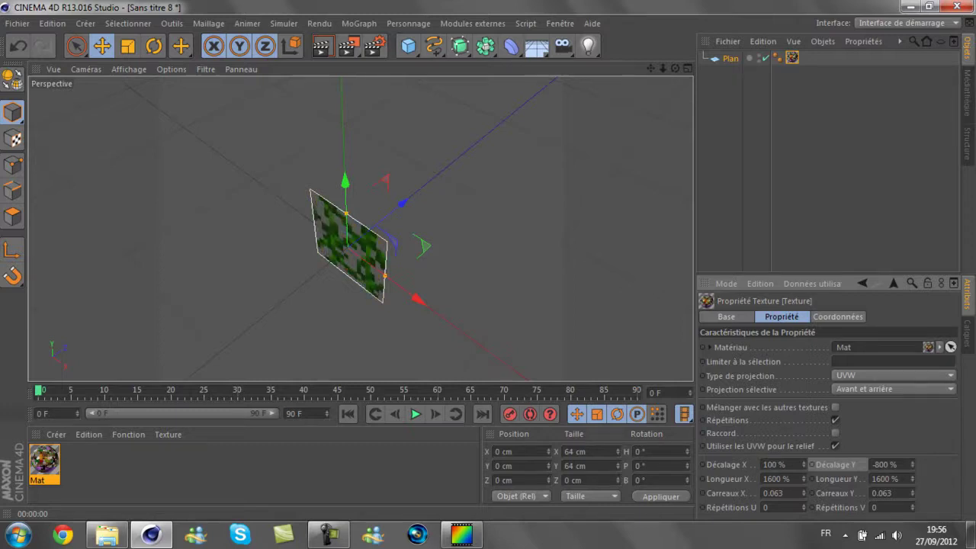
pyautogui.keyDown('alt'); pyautogui.moveTo(328, 228); pyautogui.dragTo(360, 227); pyautogui.keyUp('alt')
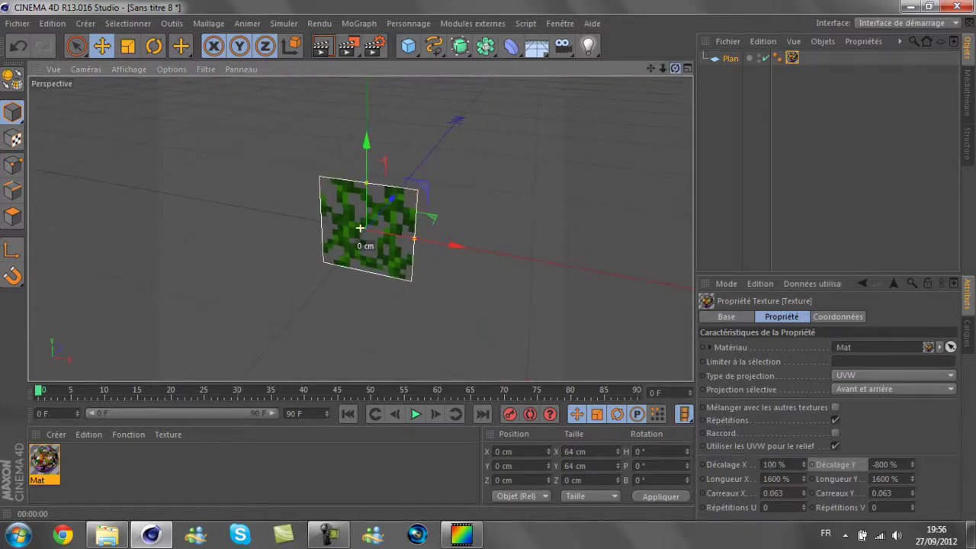
pyautogui.click(321, 46)
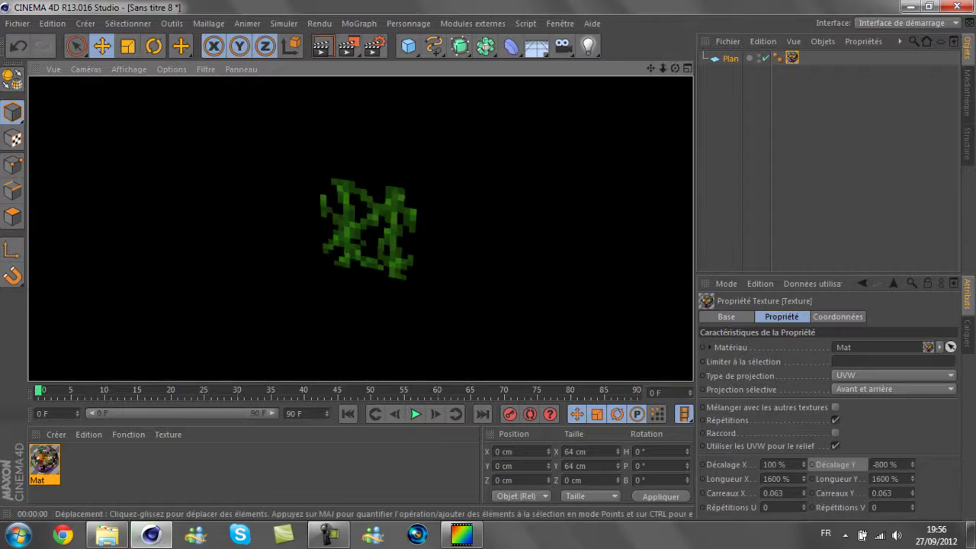
pyautogui.click(730, 58)
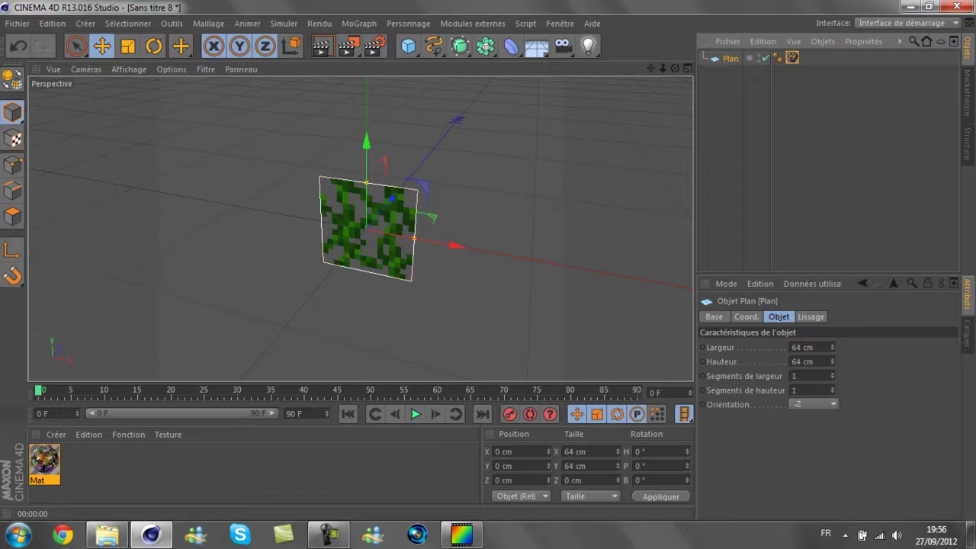
# Create a new empty scene and close it again.
pyautogui.moveTo(675, 69); pyautogui.dragTo(606, 70)
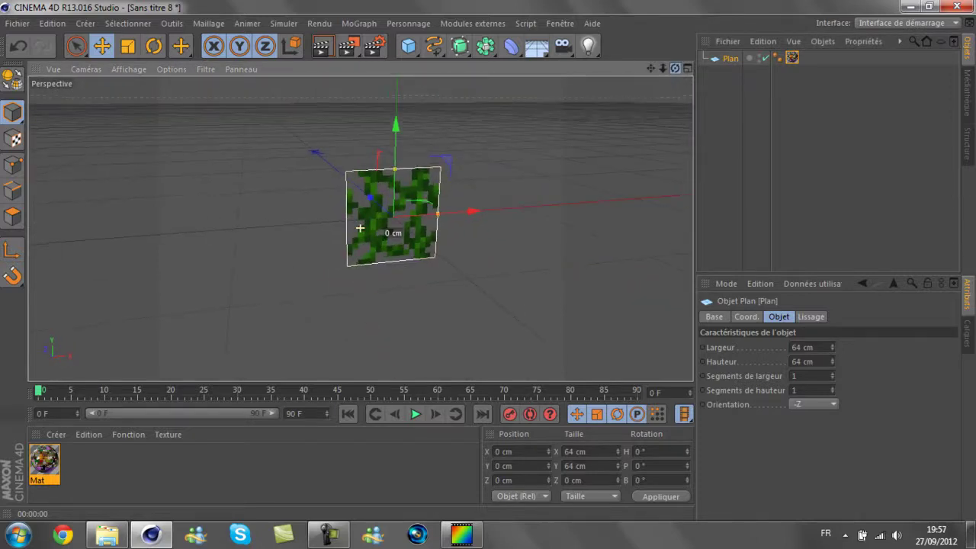
pyautogui.click(17, 23)
pyautogui.click(36, 44)
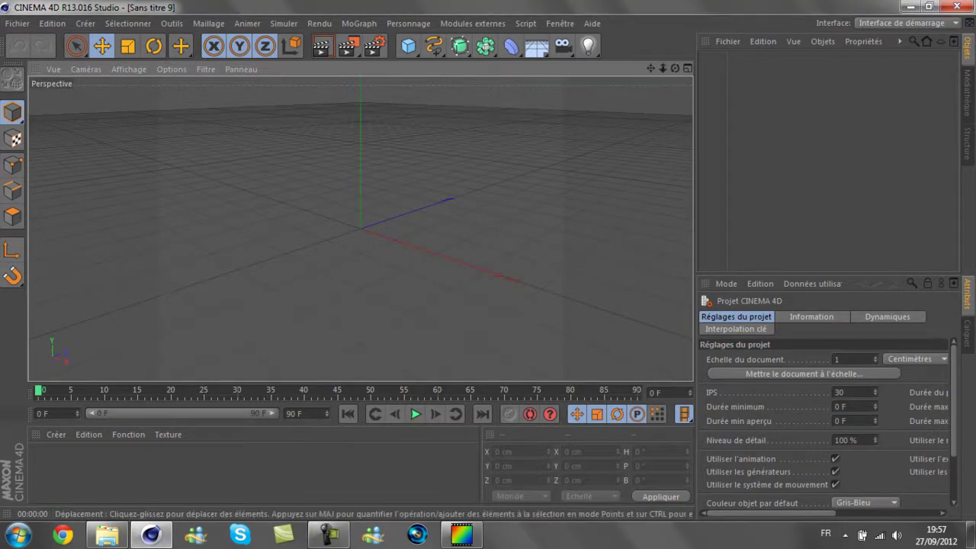
pyautogui.click(17, 23)
pyautogui.click(31, 107)
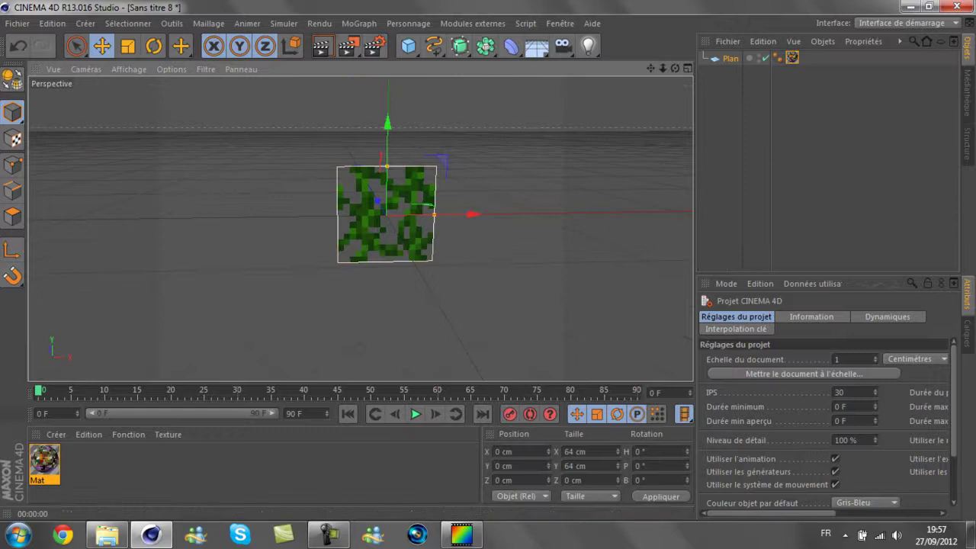
# Set the plane's vertical texture offset to 0 % so it shows the tree tile.
pyautogui.click(730, 58)
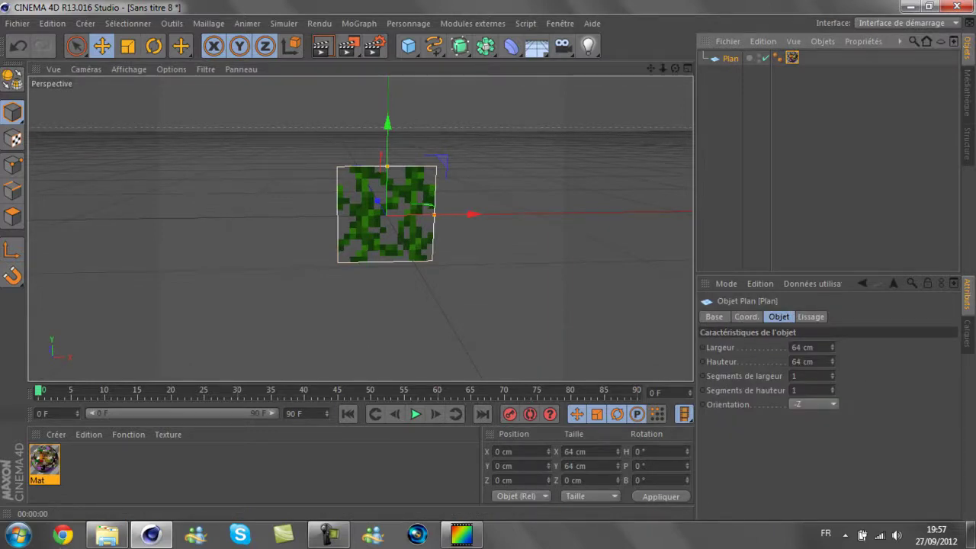
pyautogui.click(792, 57)
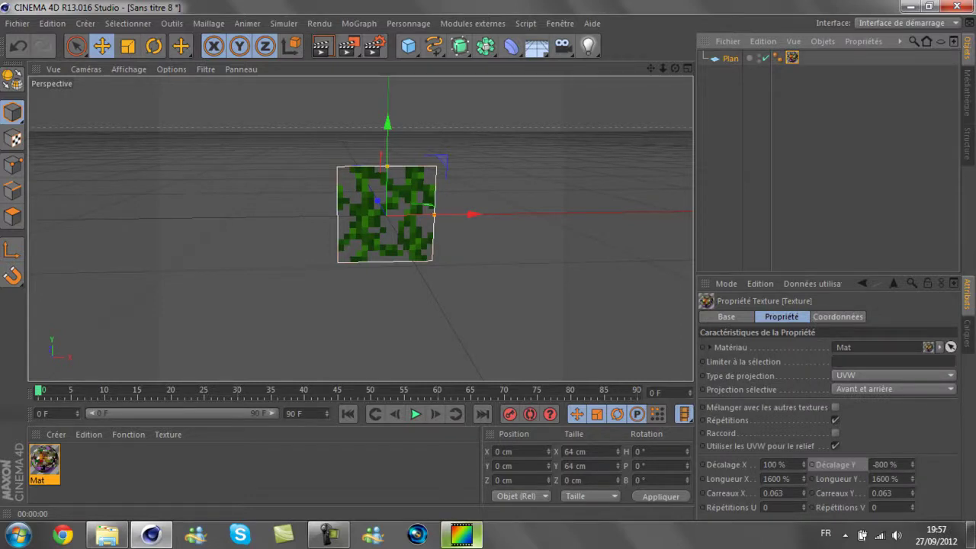
pyautogui.hotkey('alt', 'Tab')
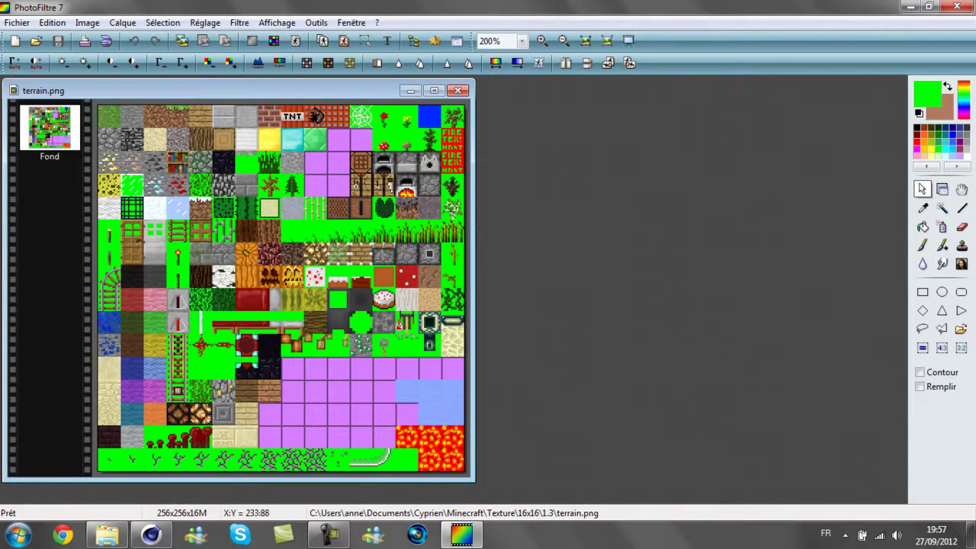
pyautogui.keyDown('ctrl'); pyautogui.scroll(1, 448, 233); pyautogui.keyUp('ctrl')
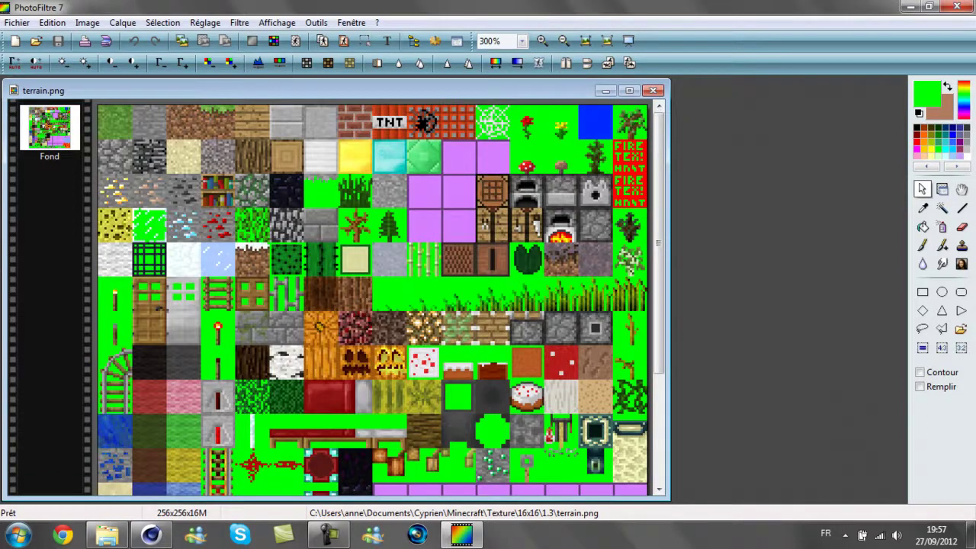
pyautogui.hotkey('alt', 'Tab')
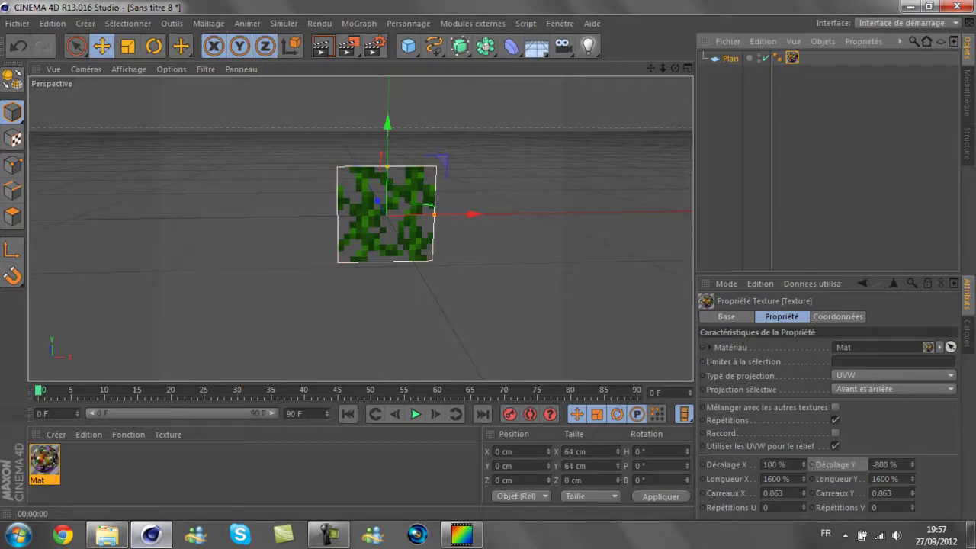
pyautogui.write('0')
pyautogui.press('Return')
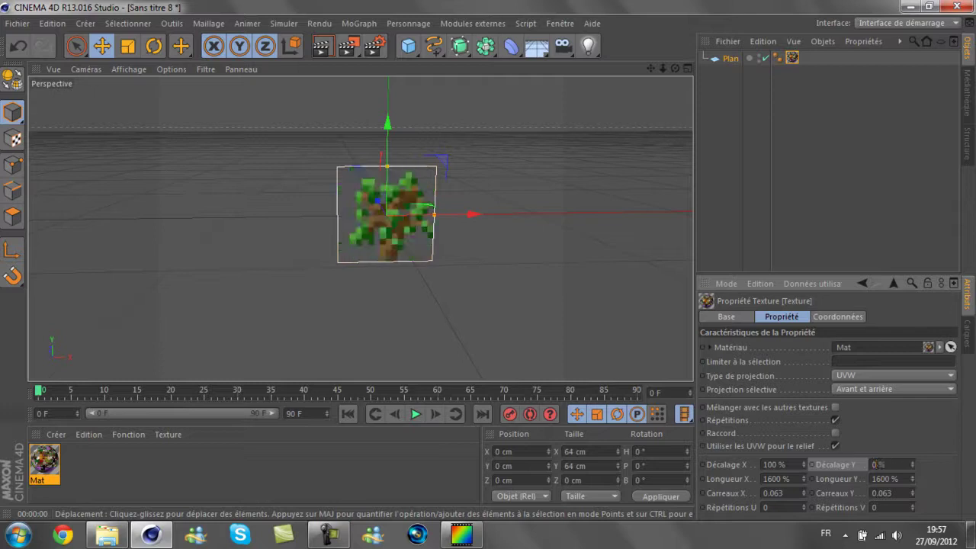
pyautogui.click(730, 59)
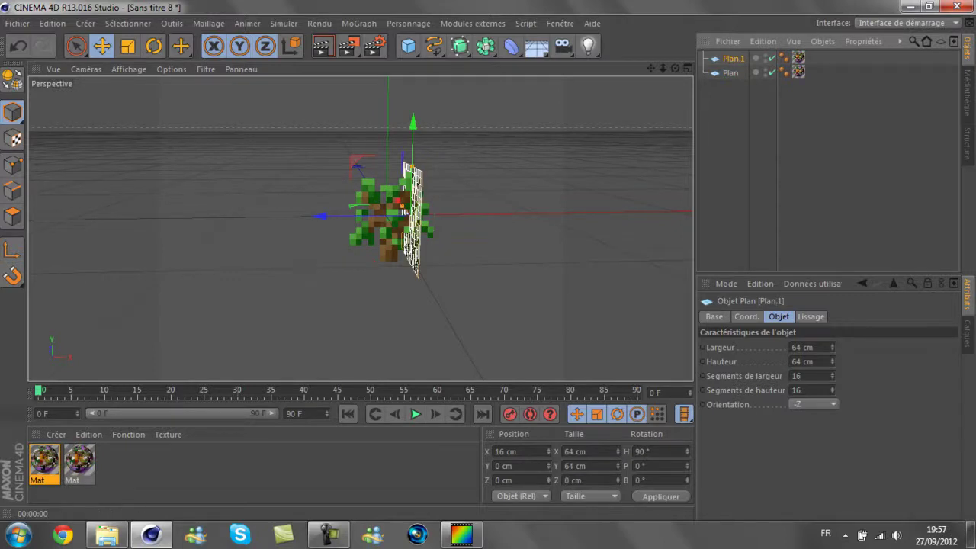
# Reset Plan.1's heading to 0° and then delete the extra Plan.1 plane.
pyautogui.click(655, 452)
pyautogui.write('0')
pyautogui.press('Return')
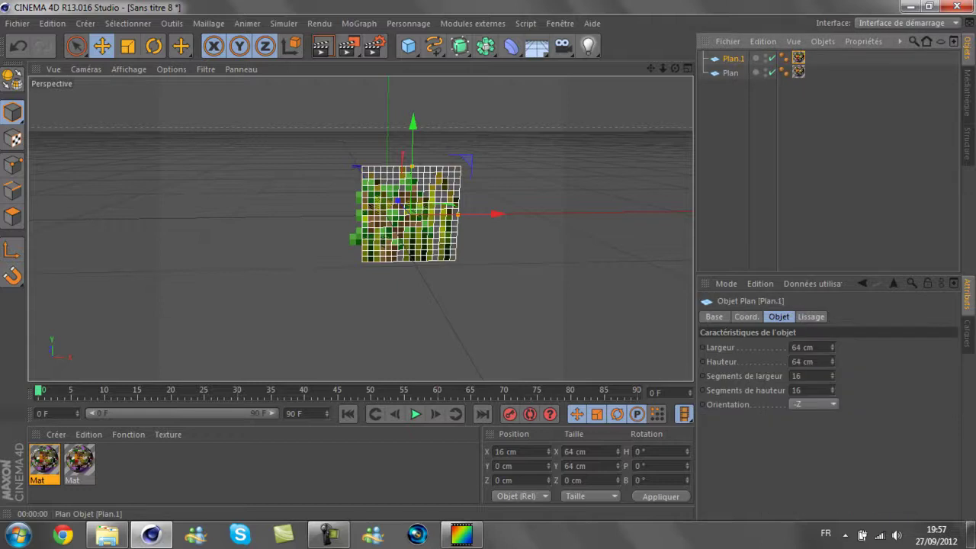
pyautogui.press('Delete')
# Duplicate the tree plane and rotate the copy to a heading of 90° so the two cross.
pyautogui.click(730, 58)
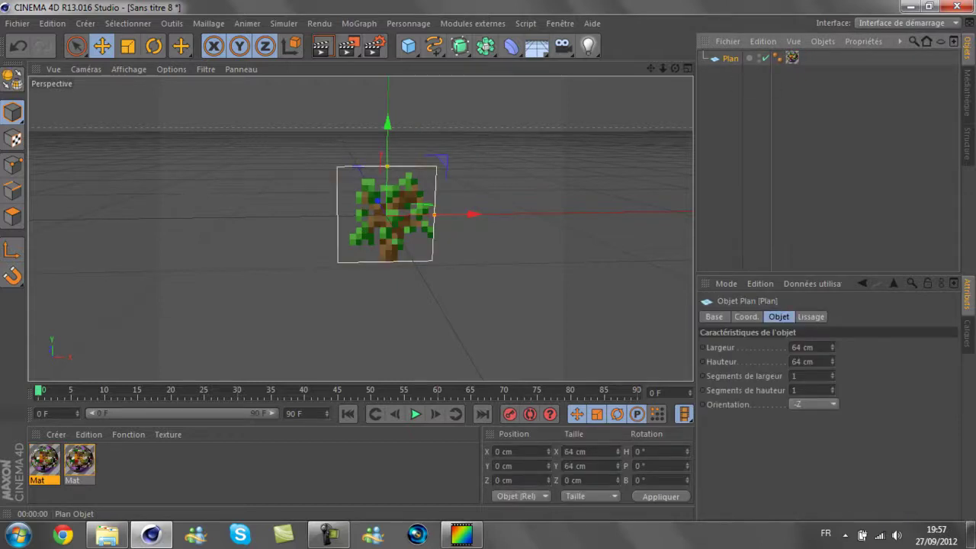
pyautogui.hotkey('ctrl', 'c')
pyautogui.hotkey('ctrl', 'v')
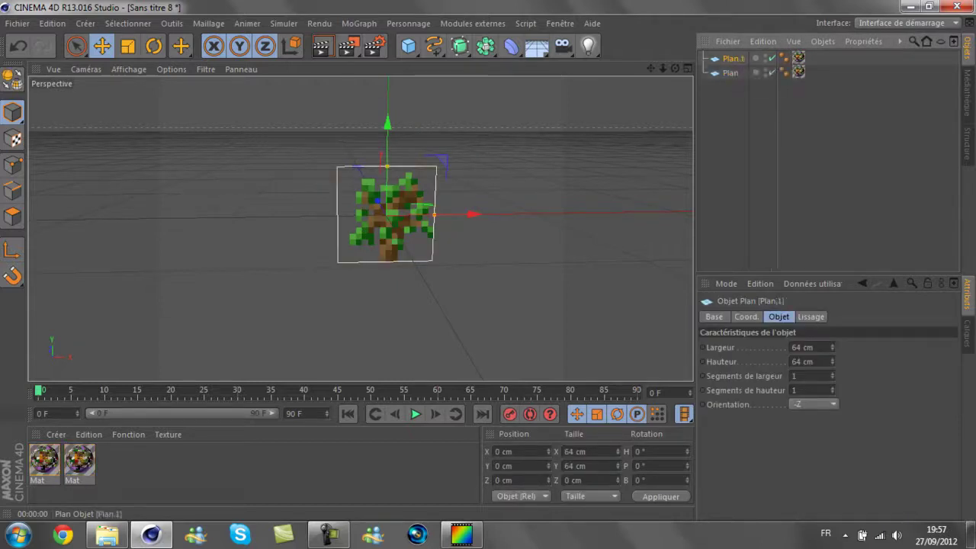
pyautogui.click(635, 452)
pyautogui.write('9')
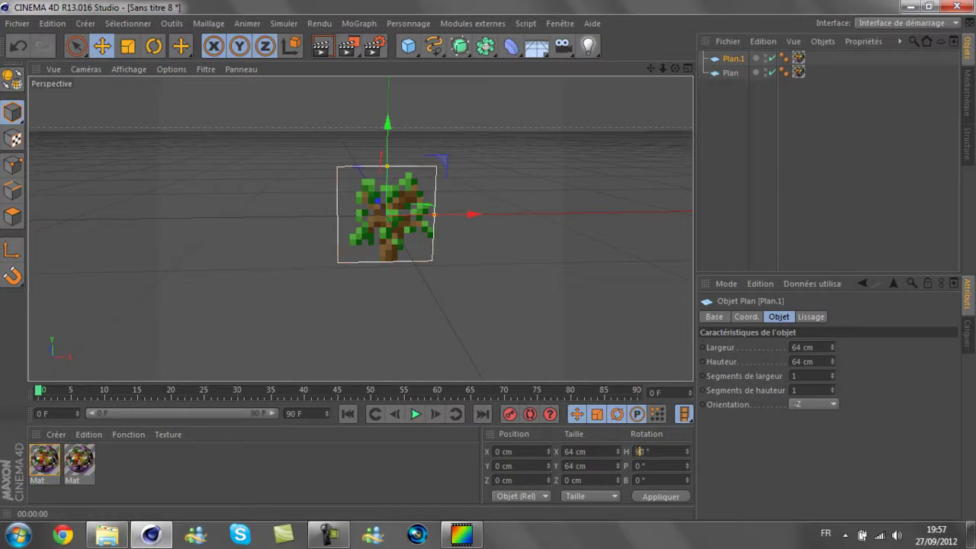
pyautogui.press('Return')
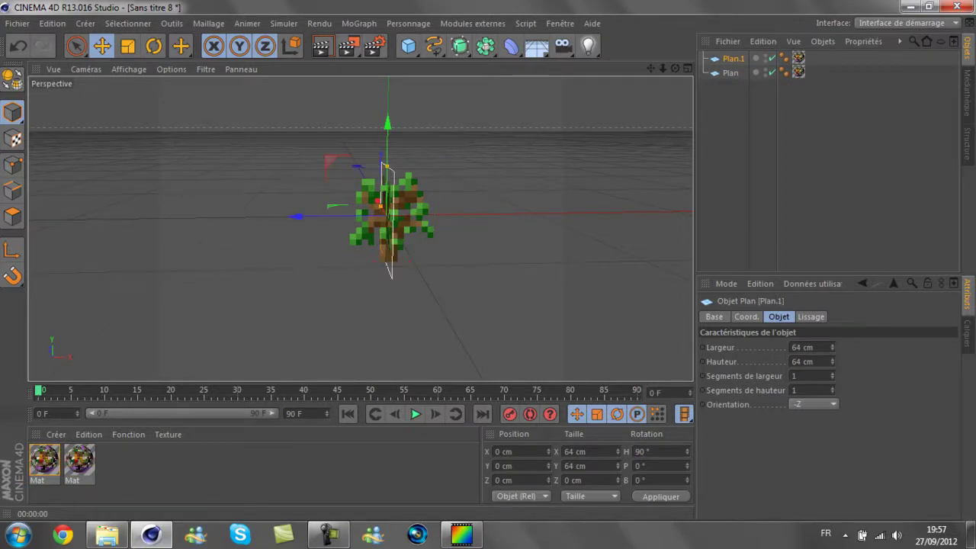
# Orbit around the crossed planes, check each one, and render a viewport preview.
pyautogui.click(823, 191)
pyautogui.keyDown('alt'); pyautogui.moveTo(305, 229); pyautogui.dragTo(360, 228); pyautogui.keyUp('alt')
pyautogui.click(393, 200)
pyautogui.click(360, 228)
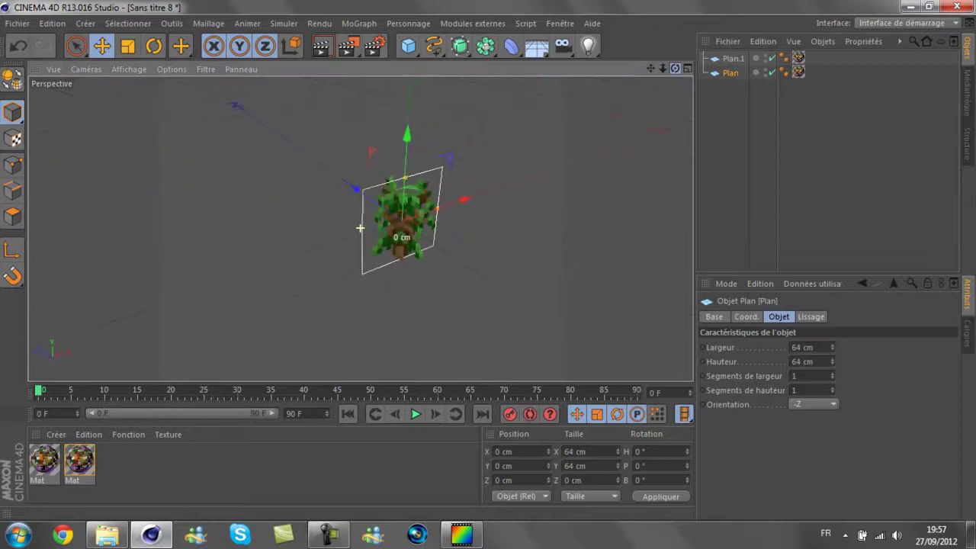
pyautogui.click(321, 46)
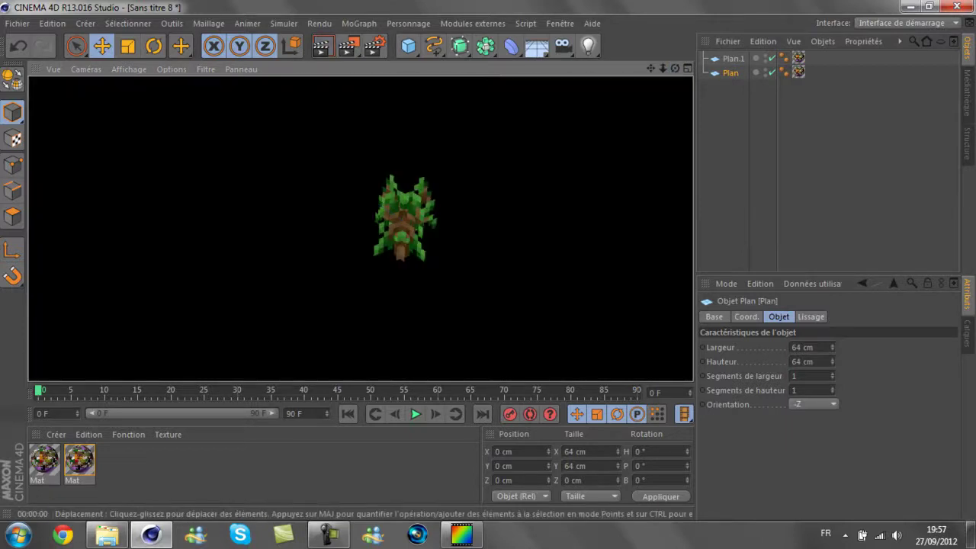
# Select both tree planes, render another preview, and briefly compare with the terrain atlas.
pyautogui.keyDown('alt'); pyautogui.moveTo(360, 228); pyautogui.dragTo(360, 228); pyautogui.keyUp('alt')
pyautogui.hotkey('ctrl', 'a')
pyautogui.click(321, 46)
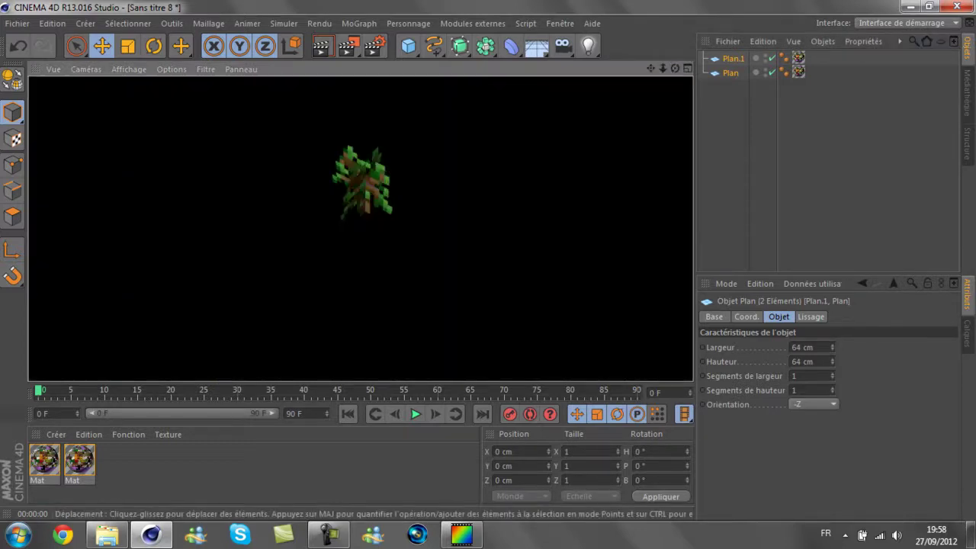
pyautogui.click(460, 533)
pyautogui.click(151, 534)
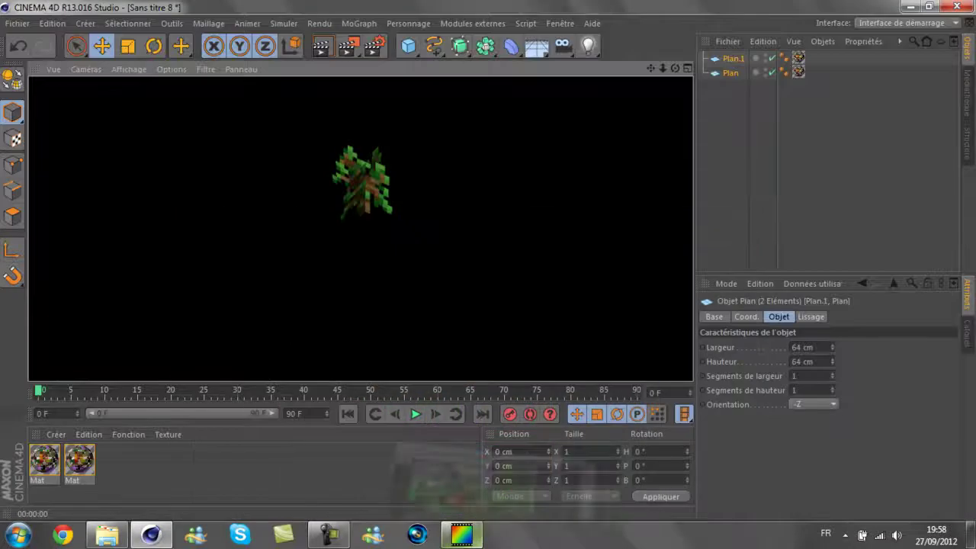
# Orbit to a side-on, downward view of the sapling, then bring up terrain.png in PhotoFiltre.
pyautogui.click(798, 58)
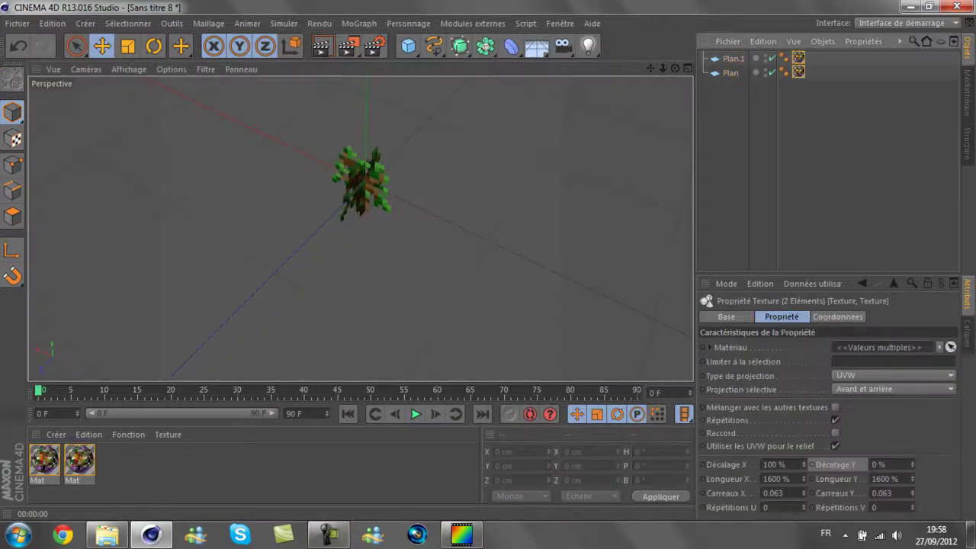
pyautogui.hotkey('ctrl', 'shift', 'a')
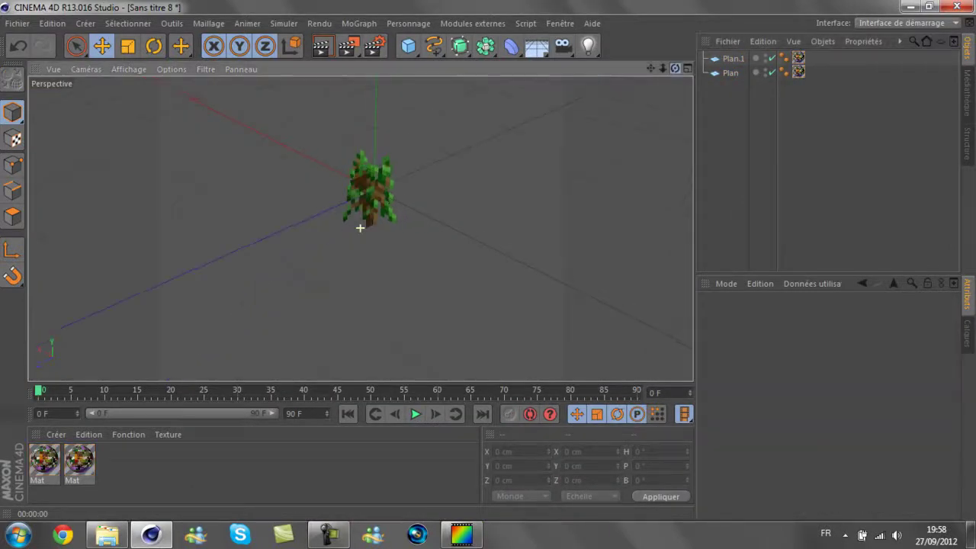
pyautogui.keyDown('alt'); pyautogui.moveTo(362, 224); pyautogui.dragTo(360, 228); pyautogui.keyUp('alt')
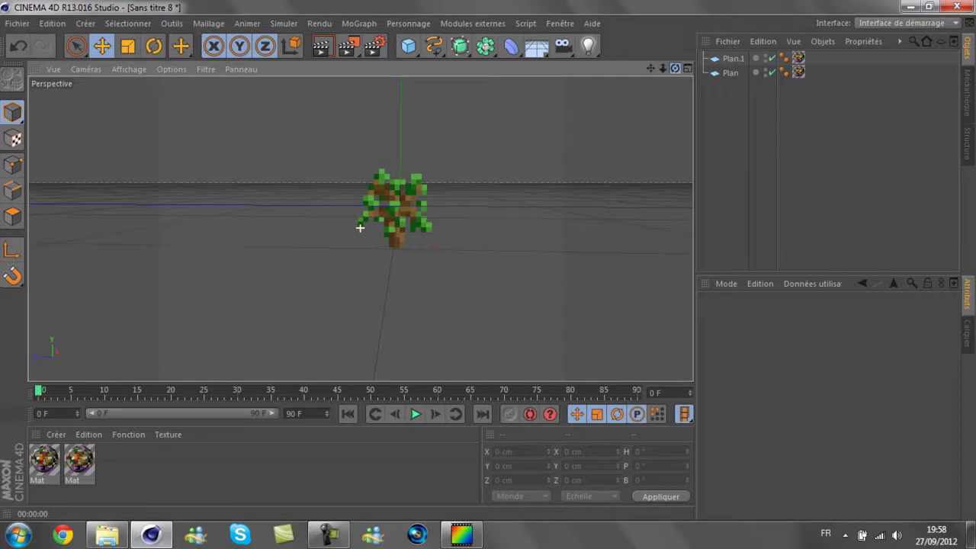
pyautogui.keyDown('alt'); pyautogui.moveTo(360, 228); pyautogui.dragTo(360, 227); pyautogui.keyUp('alt')
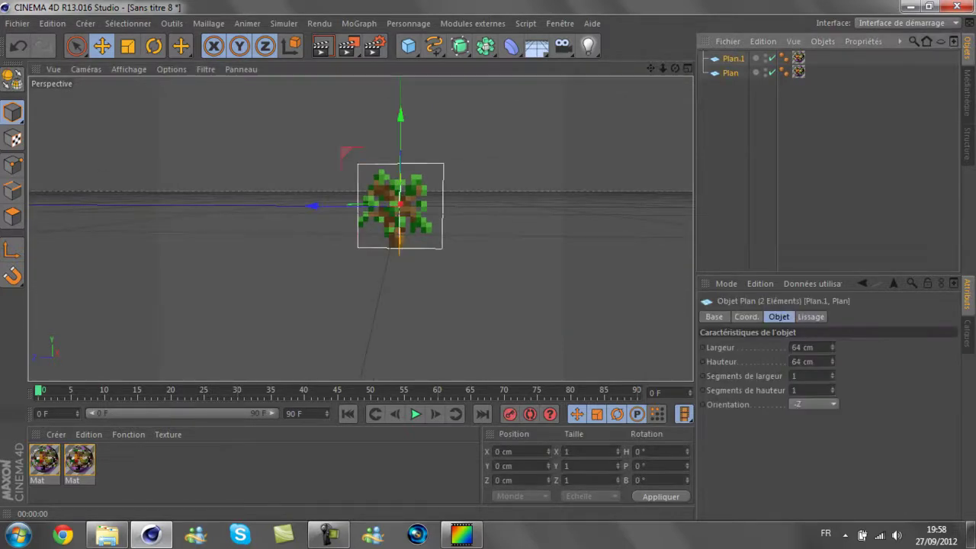
pyautogui.click(461, 533)
pyautogui.click(460, 534)
pyautogui.click(461, 534)
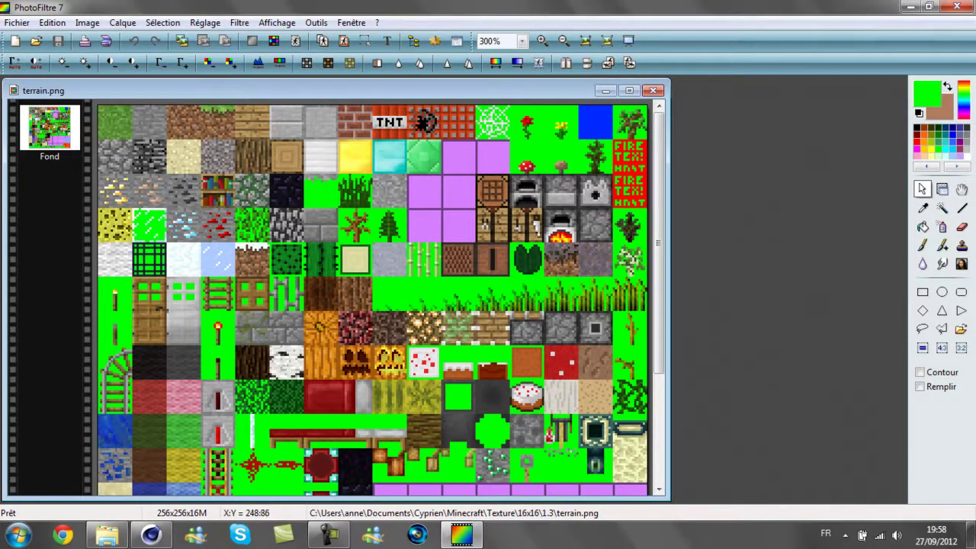
# Select both planes' texture tags and set the vertical offset to -500 % to show tall grass.
pyautogui.click(151, 534)
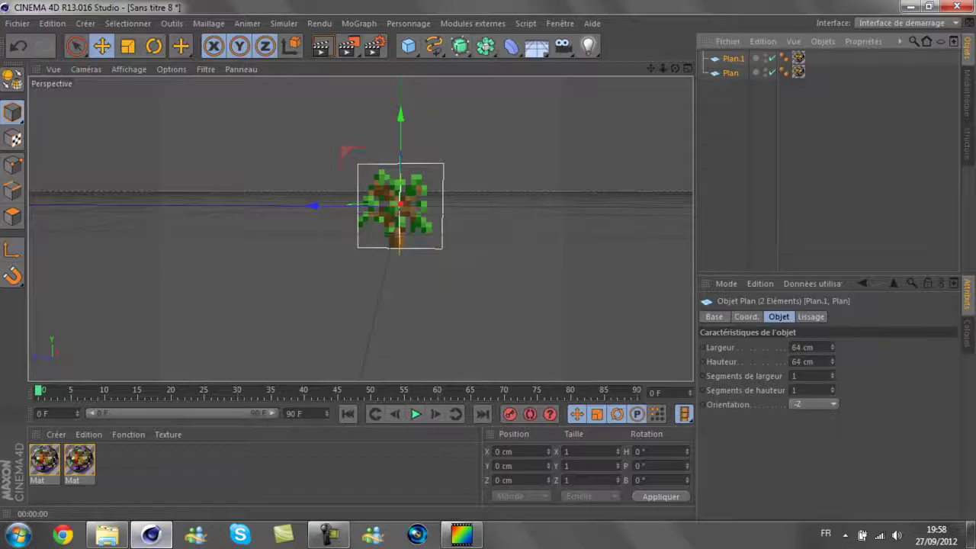
pyautogui.moveTo(823, 108); pyautogui.dragTo(796, 52)
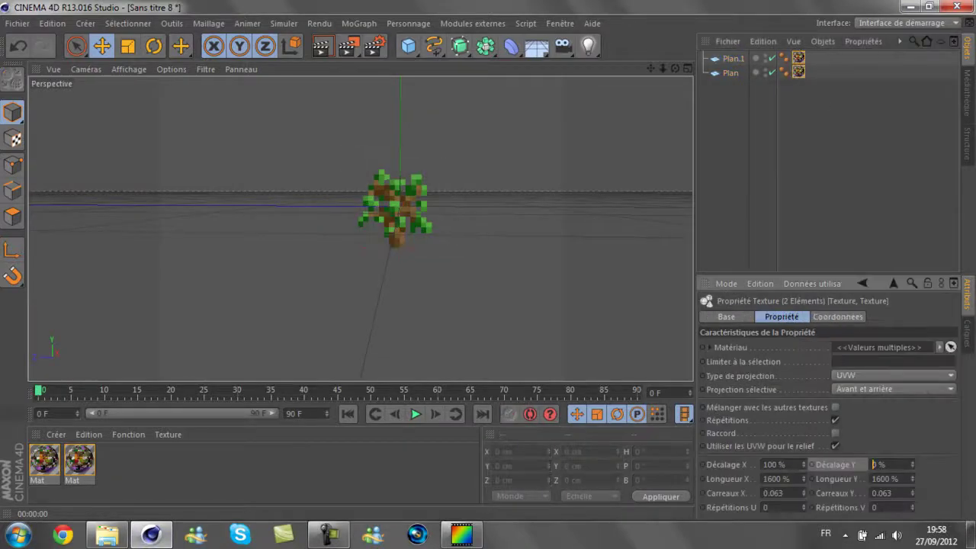
pyautogui.write('-50')
pyautogui.press('Return')
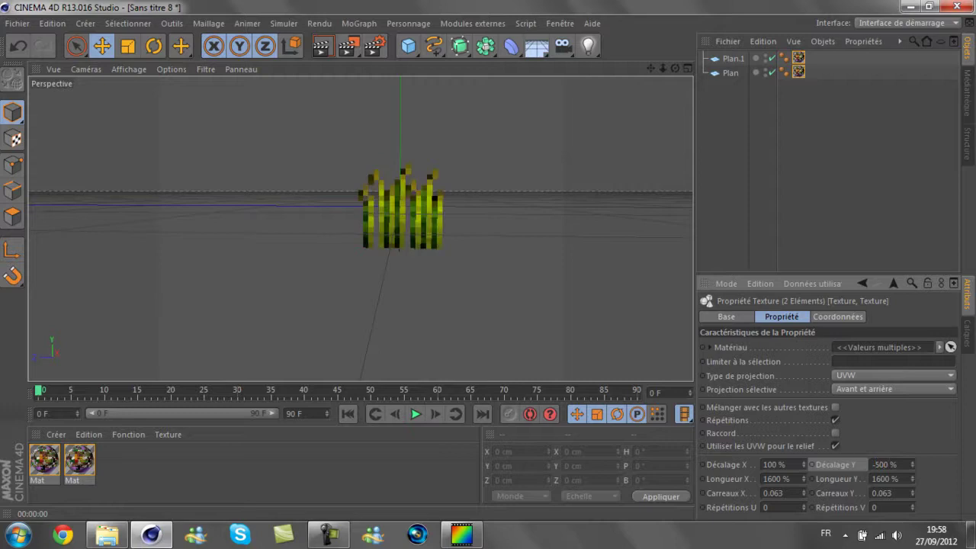
pyautogui.click(733, 57)
pyautogui.scroll(2, 360, 227)
pyautogui.keyDown('alt'); pyautogui.moveTo(360, 227); pyautogui.dragTo(360, 227); pyautogui.keyUp('alt')
# Duplicate both grass planes and move the Plan.3 copy to an X position of 20 cm.
pyautogui.keyDown('ctrl'); pyautogui.click(730, 73); pyautogui.keyUp('ctrl')
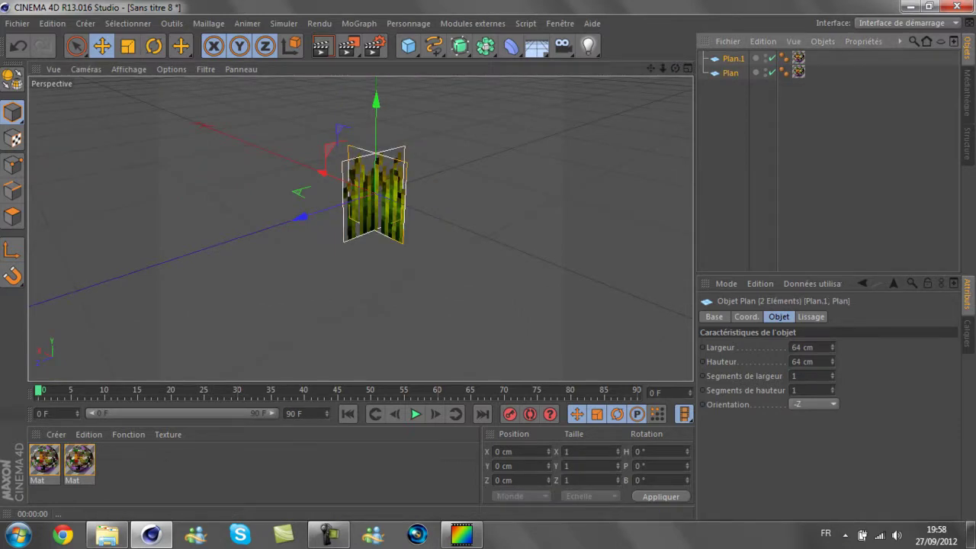
pyautogui.hotkey('ctrl', 'c')
pyautogui.hotkey('ctrl', 'v')
pyautogui.click(733, 58)
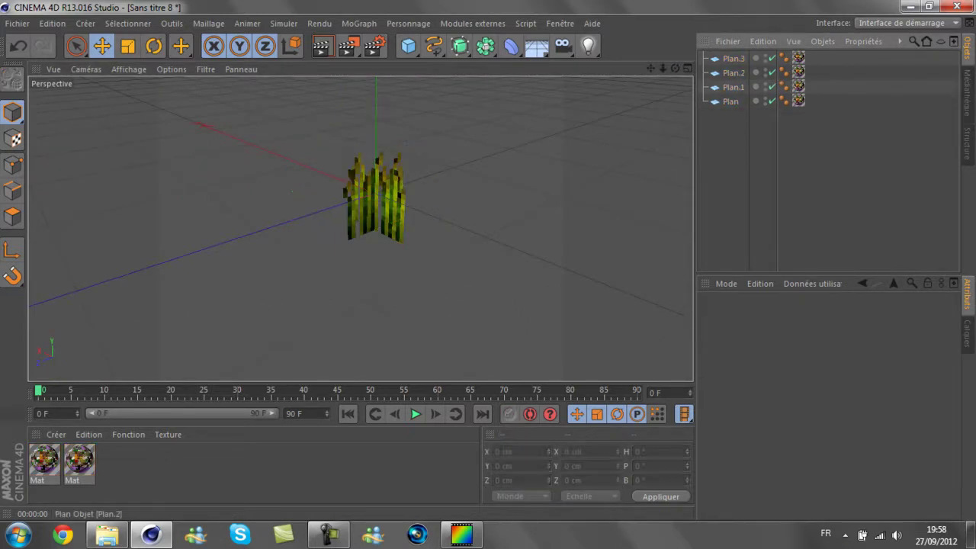
pyautogui.keyDown('alt'); pyautogui.moveTo(427, 229); pyautogui.dragTo(359, 227); pyautogui.keyUp('alt')
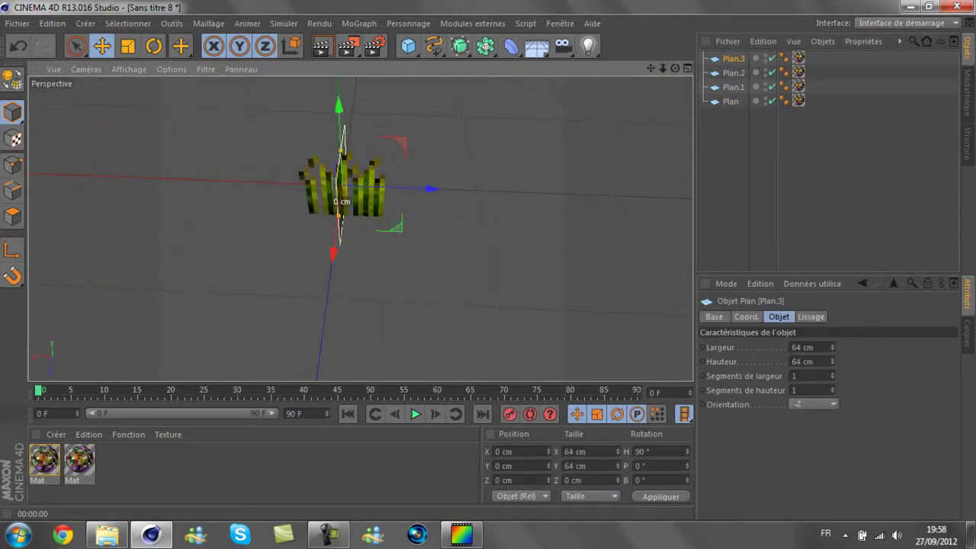
pyautogui.moveTo(342, 199); pyautogui.dragTo(339, 202)
pyautogui.write('20')
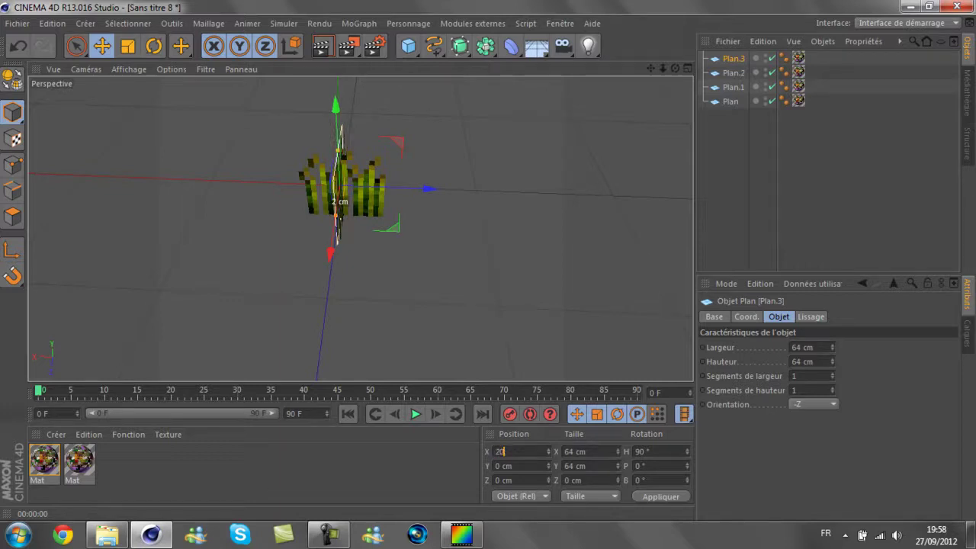
pyautogui.press('Return')
# Place Plan.1 at X -20 cm, Plan.2 at Z 20 cm and Plan at Z -20 cm.
pyautogui.click(734, 86)
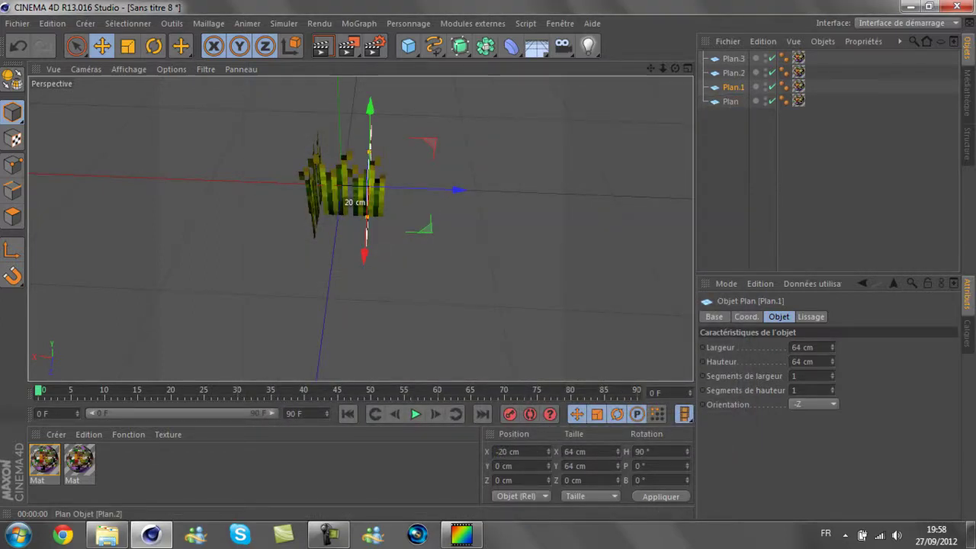
pyautogui.click(733, 72)
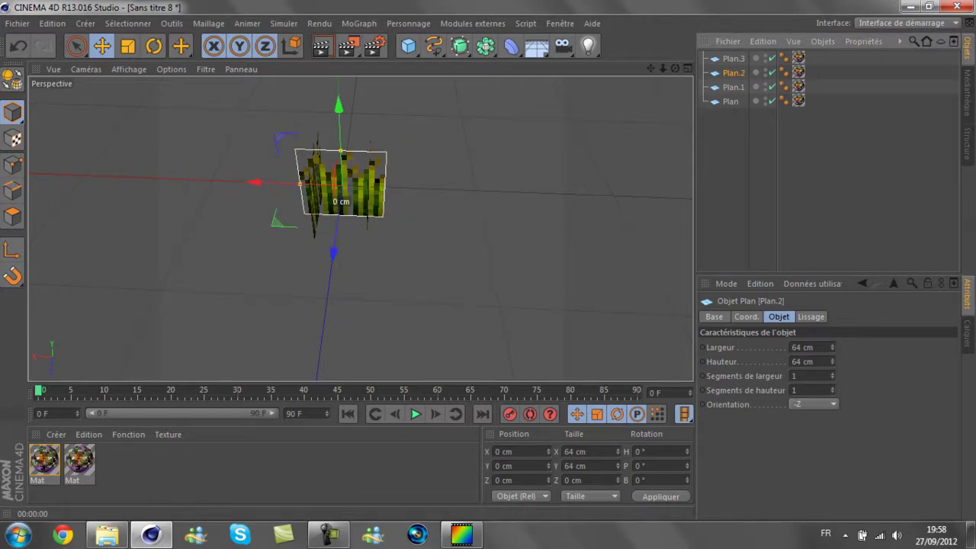
pyautogui.hotkey('ctrl', 'shift', 'a')
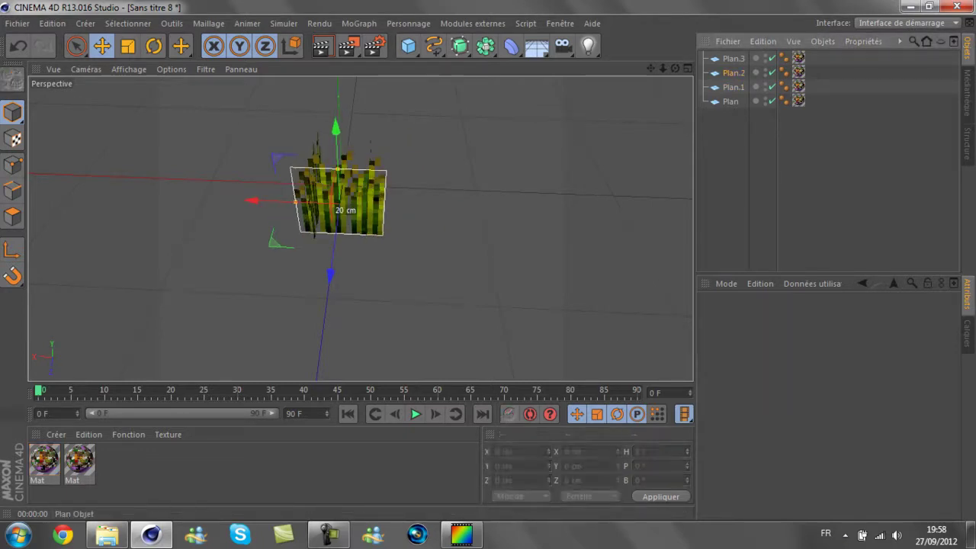
pyautogui.click(731, 100)
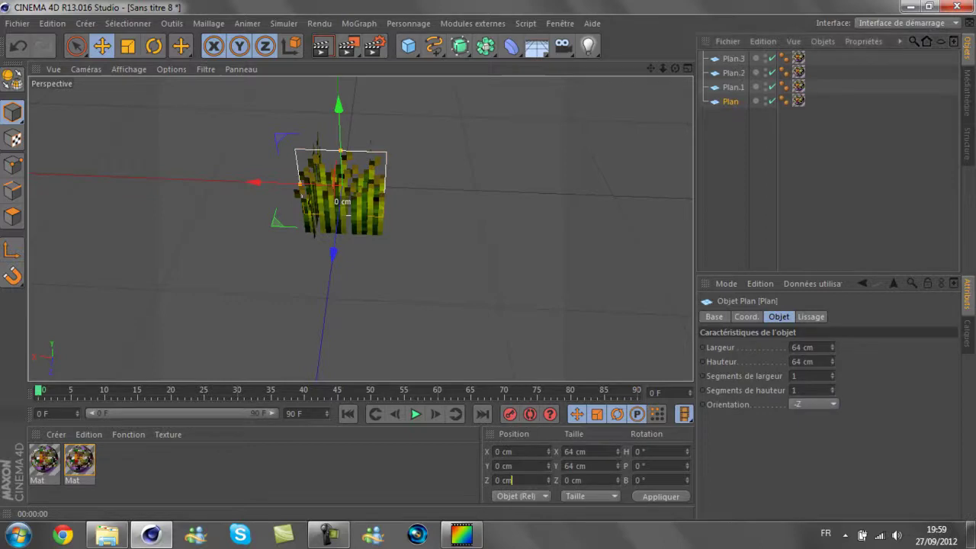
pyautogui.write('10')
pyautogui.press('Return')
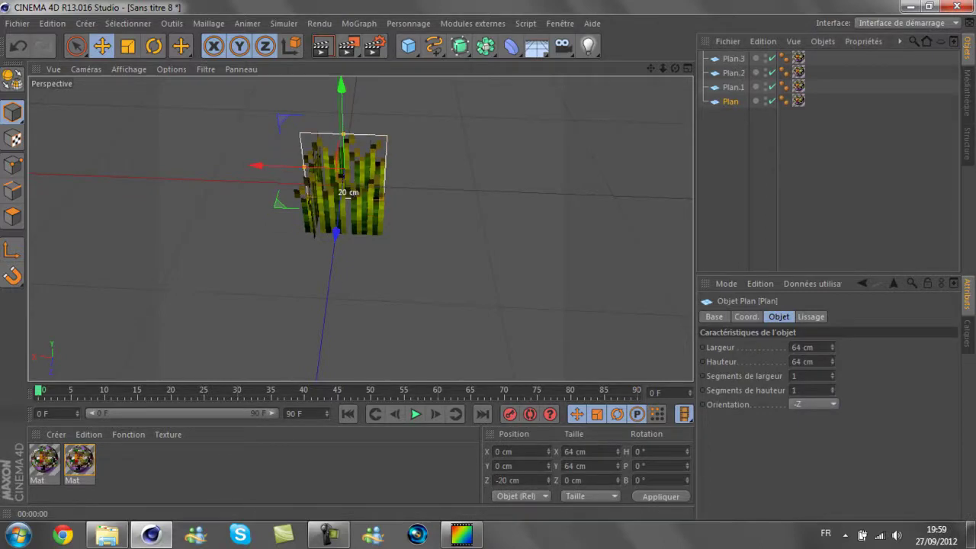
pyautogui.hotkey('ctrl', 'shift', 'a')
pyautogui.moveTo(359, 228)
pyautogui.keyDown('alt'); pyautogui.mouseDown()
pyautogui.moveTo(356, 211)
pyautogui.moveTo(360, 228)
pyautogui.mouseUp(); pyautogui.keyUp('alt')
# Select all four texture tags and step their horizontal offset from 100% up to 500%.
pyautogui.moveTo(837, 55); pyautogui.dragTo(796, 128)
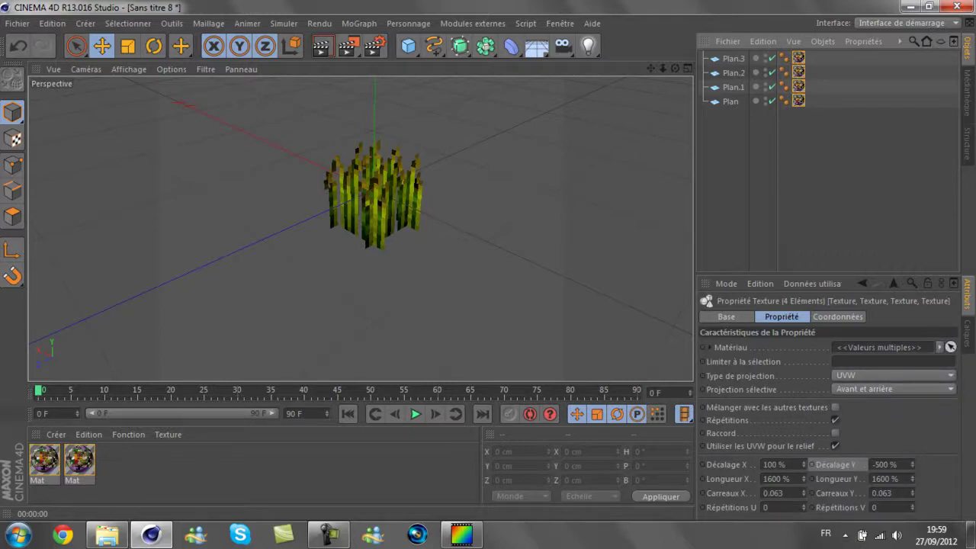
pyautogui.press('Return')
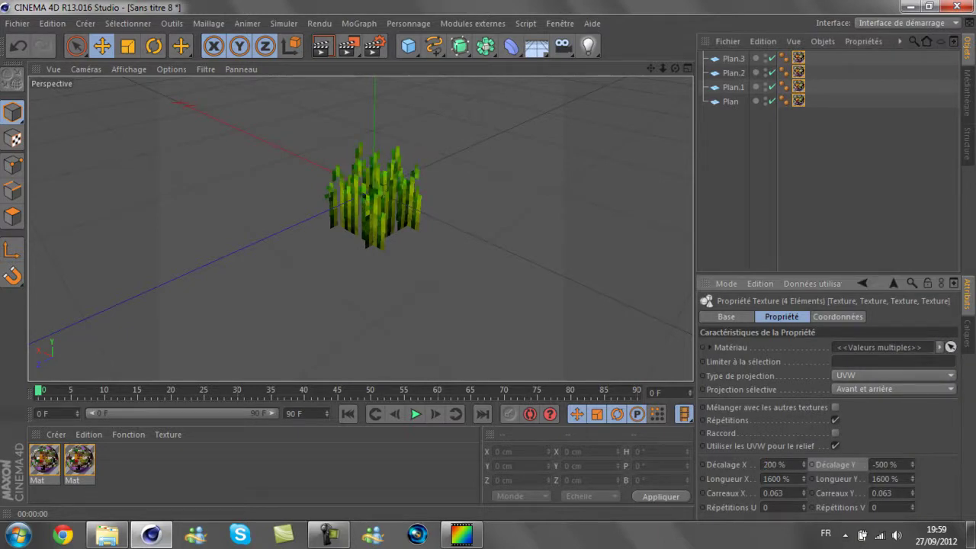
pyautogui.press('Return')
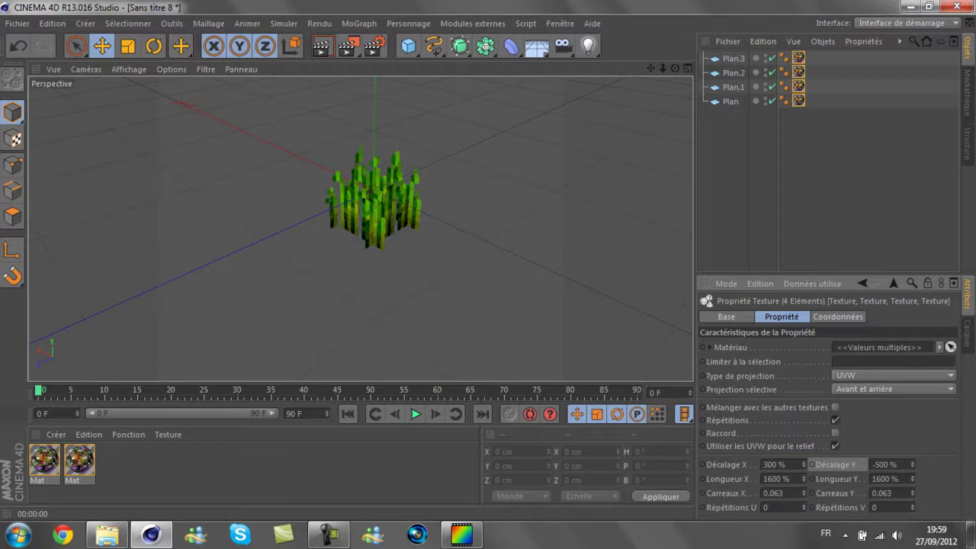
pyautogui.write('400')
pyautogui.press('Return')
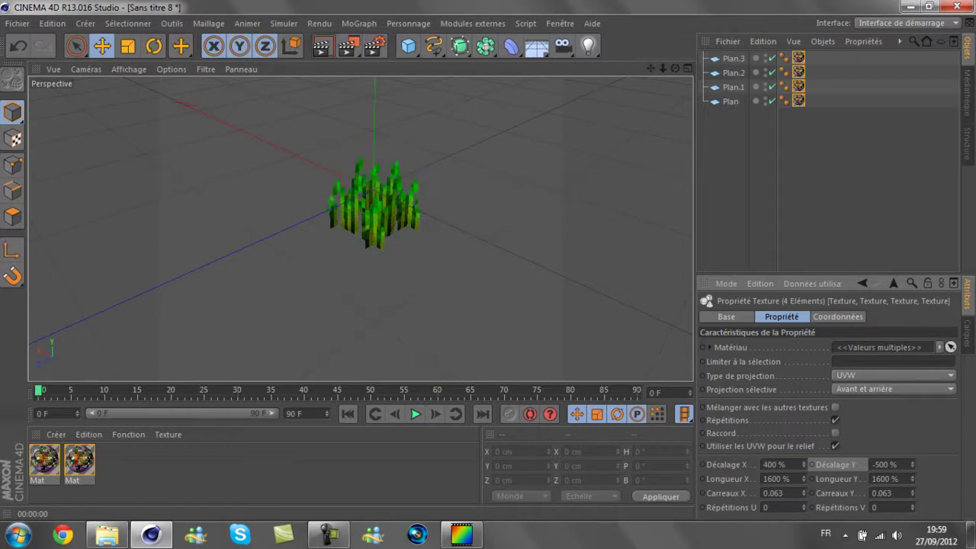
pyautogui.write('5')
pyautogui.press('Return')
pyautogui.click(461, 534)
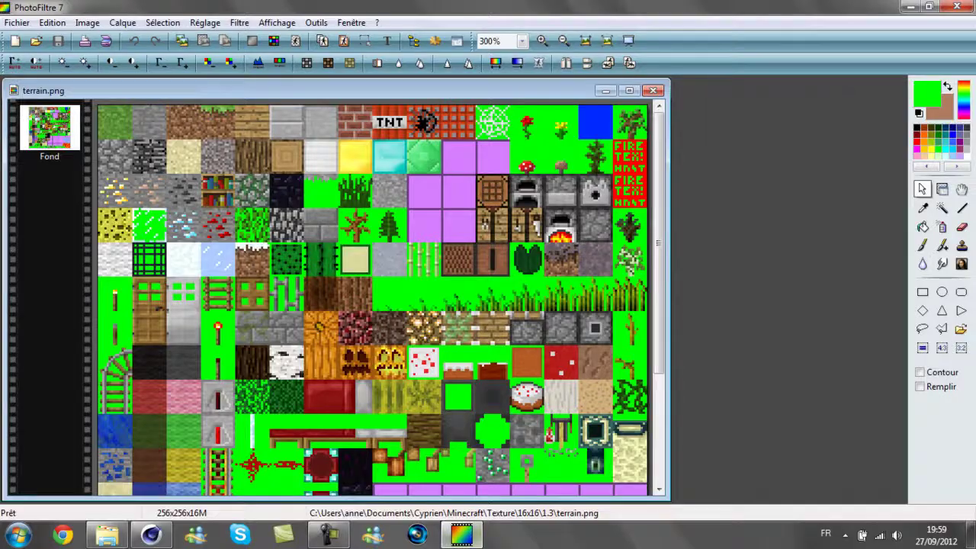
# Zoom terrain.png to 600% and select one 16×16 tile to read its pixel position.
pyautogui.scroll(1, 334, 263)
pyautogui.scroll(1, 333, 264)
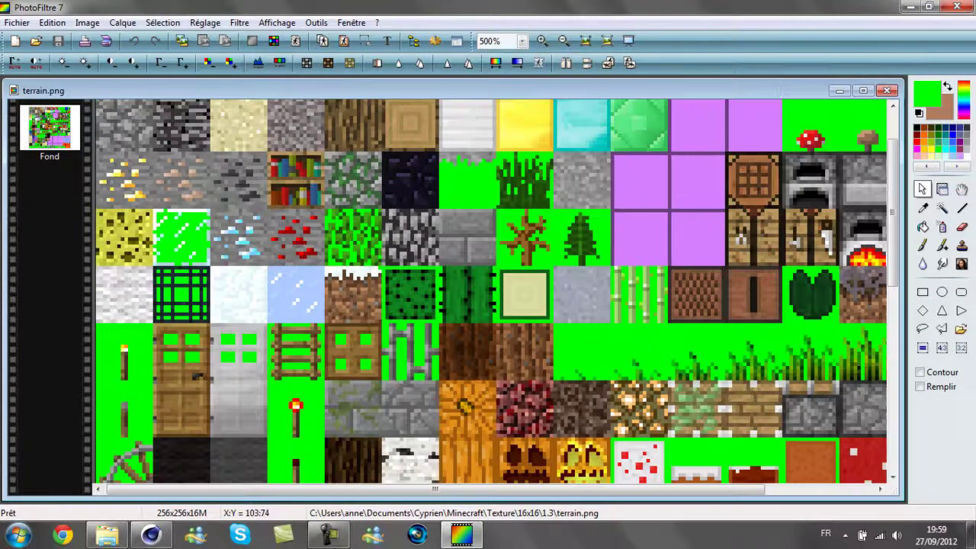
pyautogui.scroll(1, 334, 263)
pyautogui.moveTo(441, 320); pyautogui.dragTo(503, 391)
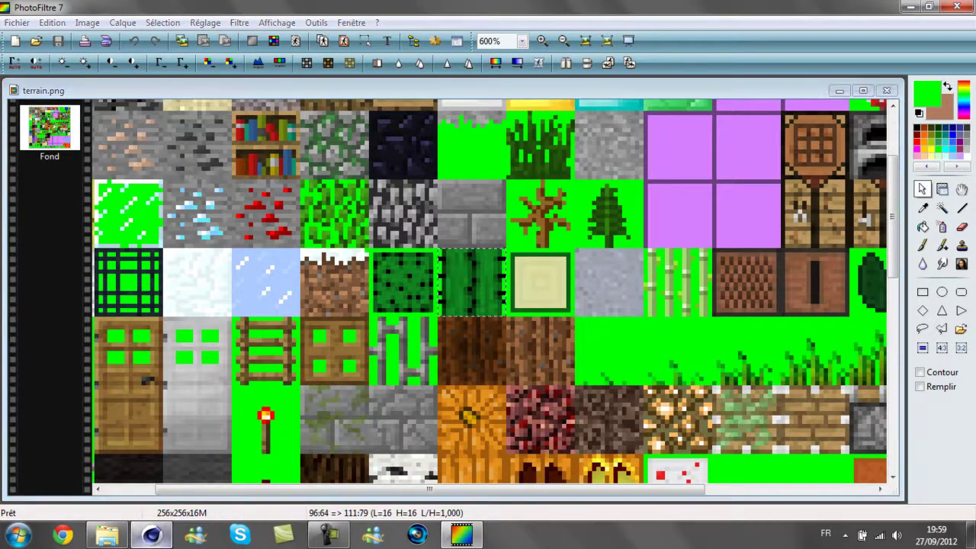
pyautogui.click(150, 533)
pyautogui.click(734, 87)
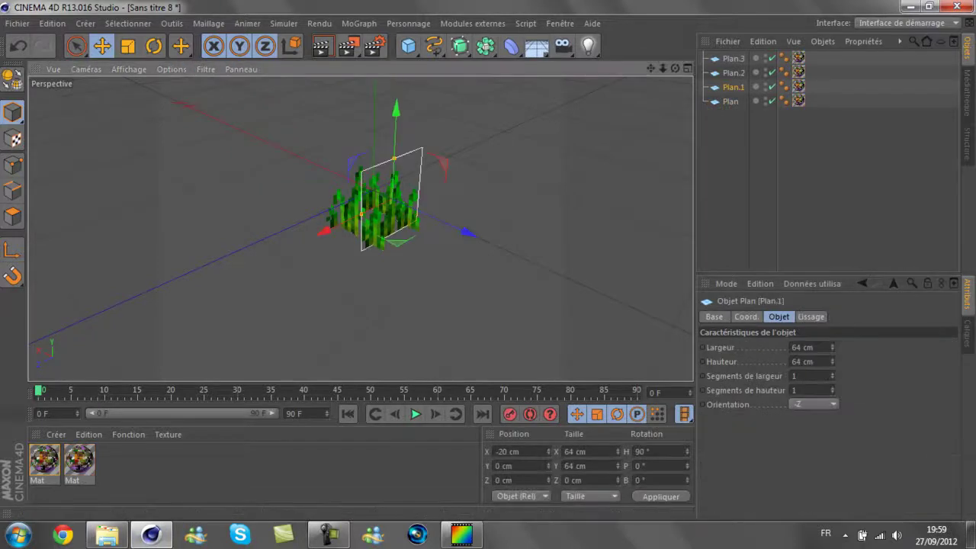
# Set Plan.1's position to X -24 cm and Z 0 cm.
pyautogui.doubleClick(505, 451)
pyautogui.write('-24')
pyautogui.press('Return')
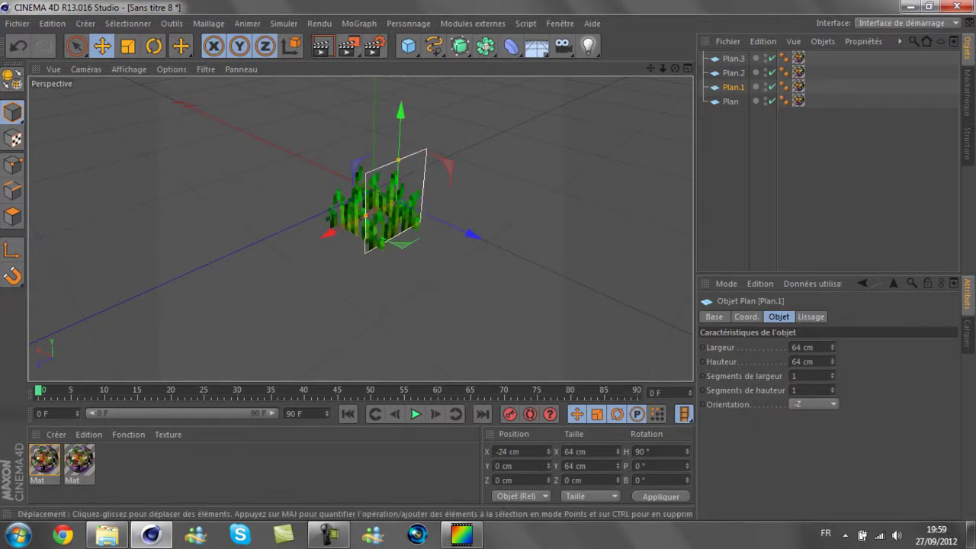
pyautogui.click(734, 73)
pyautogui.write('24')
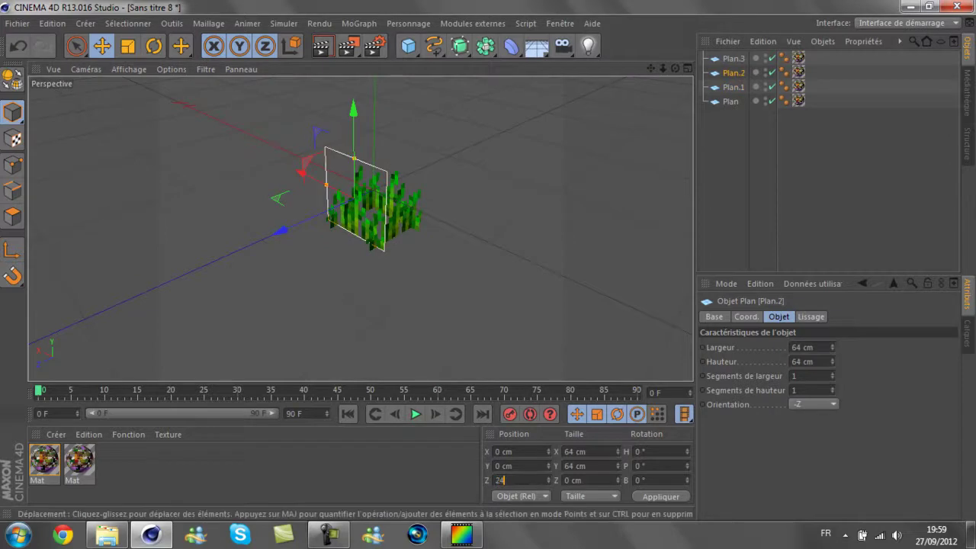
pyautogui.click(381, 218)
pyautogui.doubleClick(511, 480)
pyautogui.write('0')
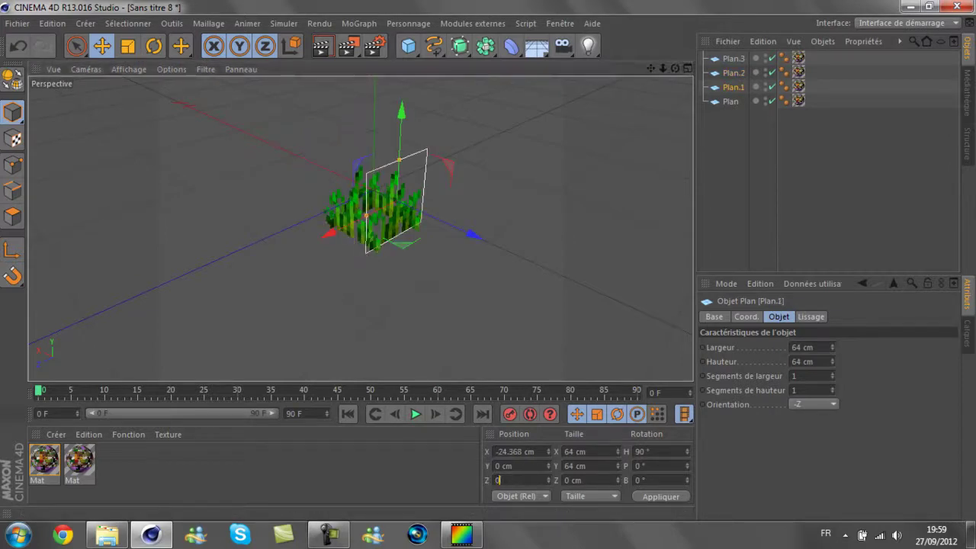
pyautogui.moveTo(516, 451); pyautogui.dragTo(507, 452)
pyautogui.press('BackSpace')
# Set Plan.2 to X 0 cm and Z 24 cm, and Plan to Z -24 cm.
pyautogui.click(347, 206)
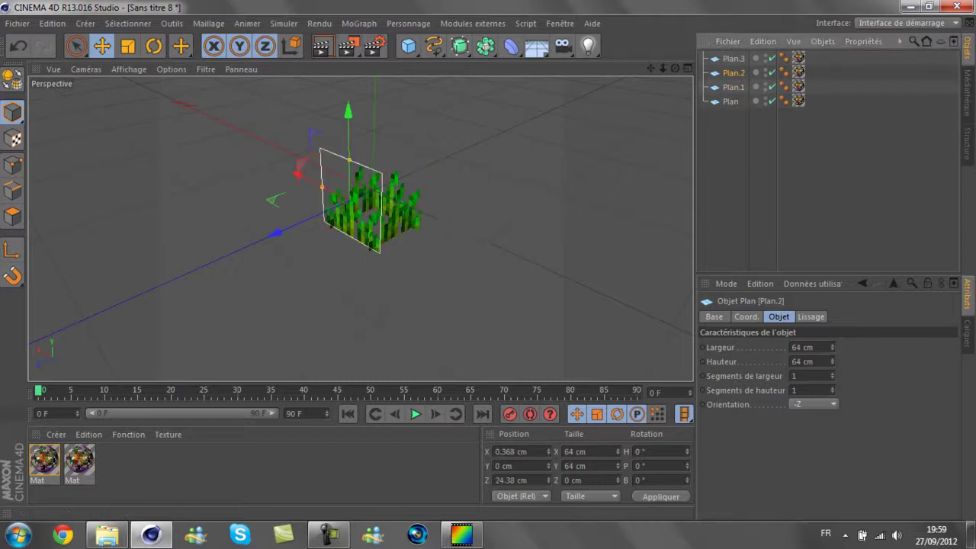
pyautogui.write('0')
pyautogui.press('Tab')
pyautogui.press('Tab')
pyautogui.write('24')
pyautogui.press('Return')
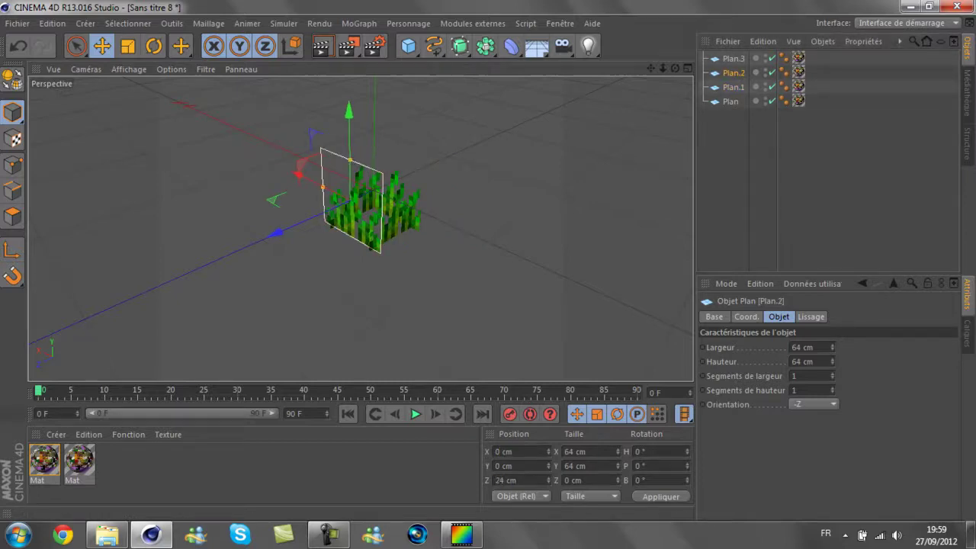
pyautogui.click(351, 194)
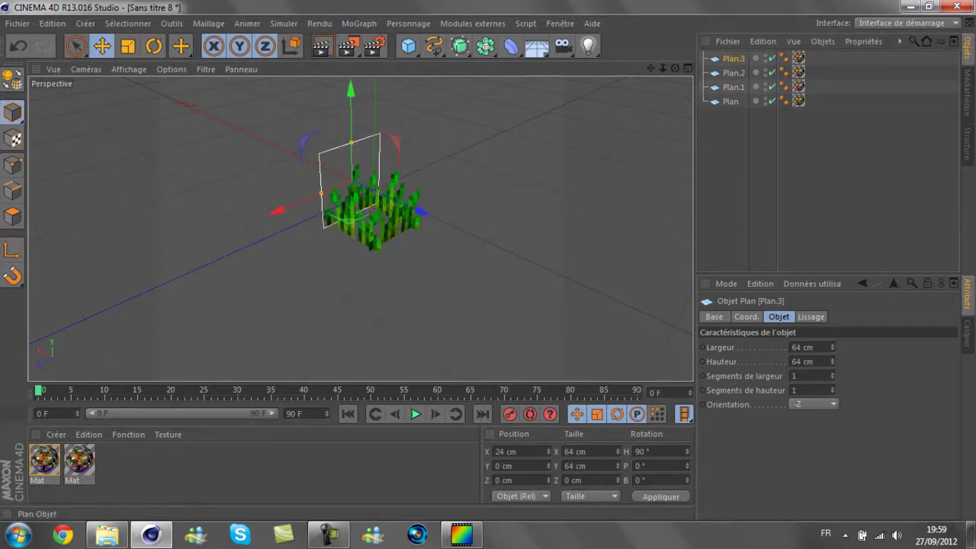
pyautogui.click(385, 202)
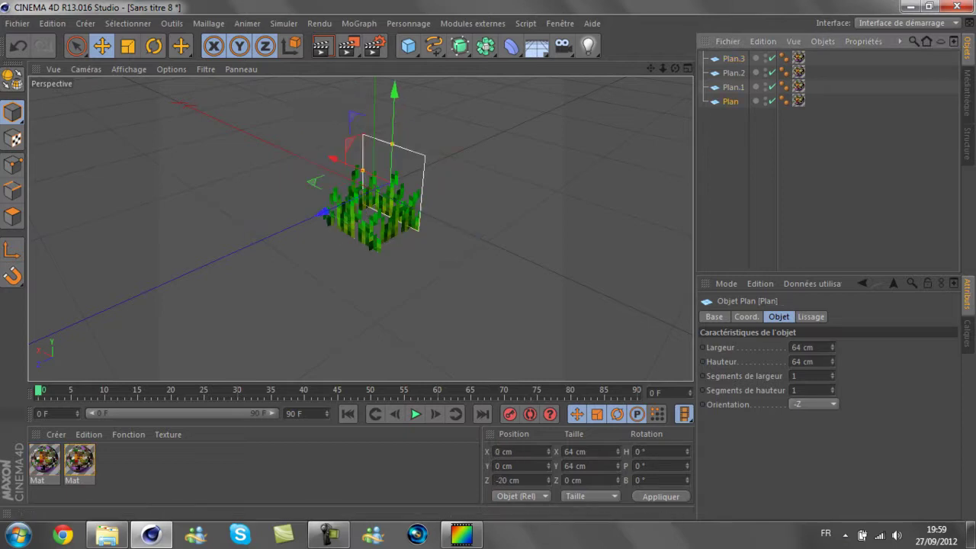
pyautogui.press('Return')
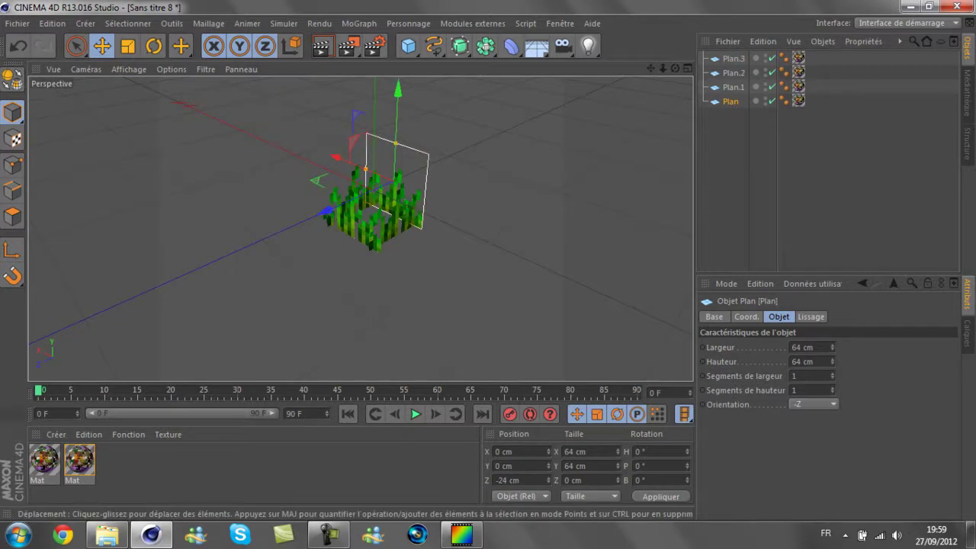
pyautogui.moveTo(822, 54); pyautogui.dragTo(802, 134)
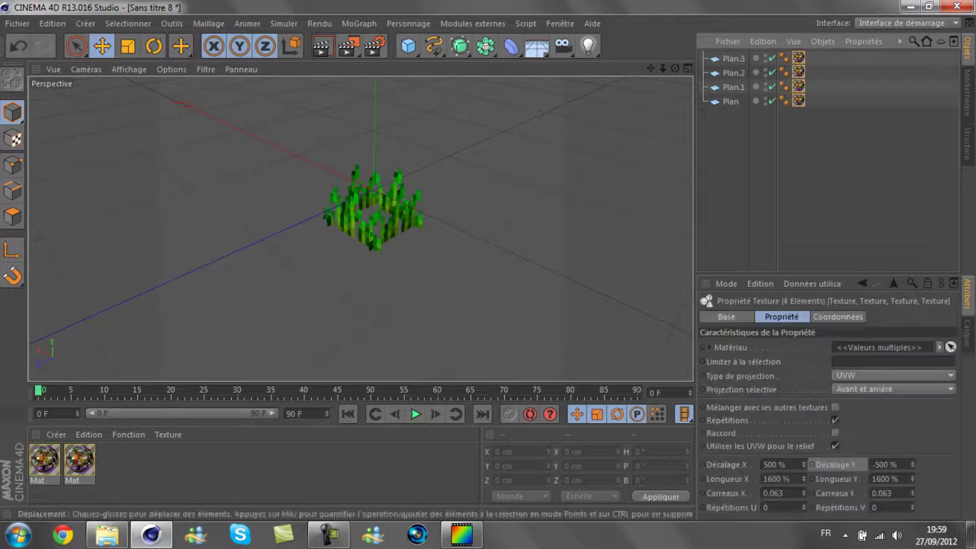
# Zoom terrain.png out from 600% to 300% so the full 256×256 atlas is visible.
pyautogui.click(461, 534)
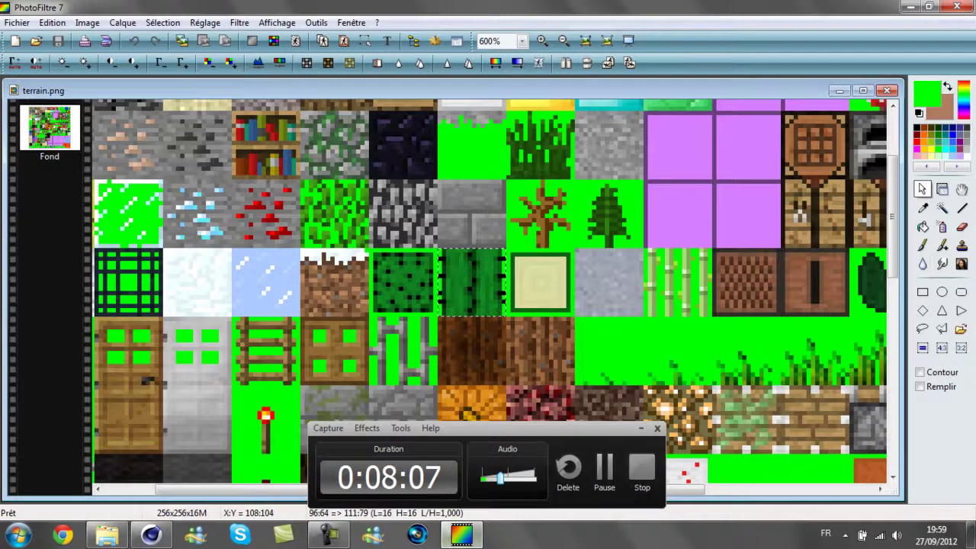
pyautogui.keyDown('ctrl'); pyautogui.scroll(-2, 694, 388); pyautogui.keyUp('ctrl')
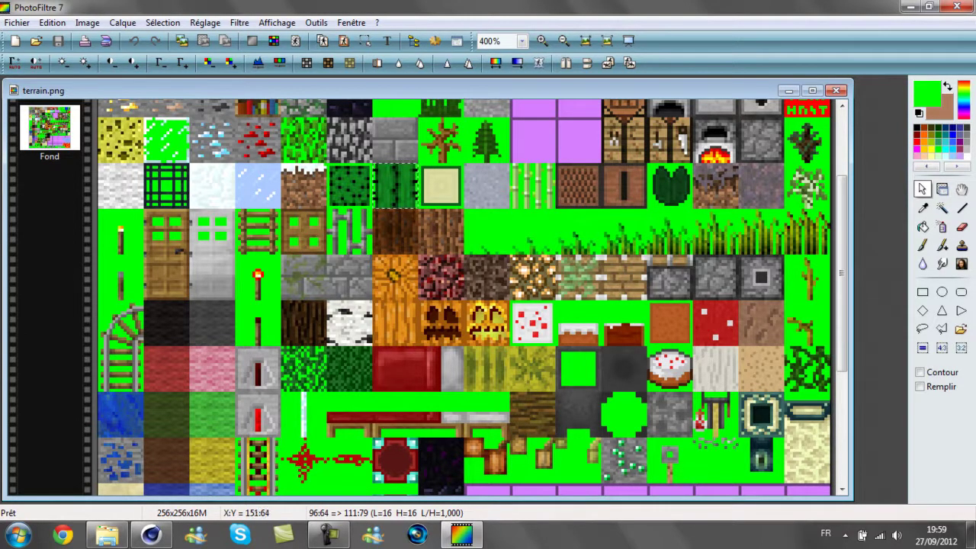
pyautogui.keyDown('ctrl'); pyautogui.scroll(-1, 501, 216); pyautogui.keyUp('ctrl')
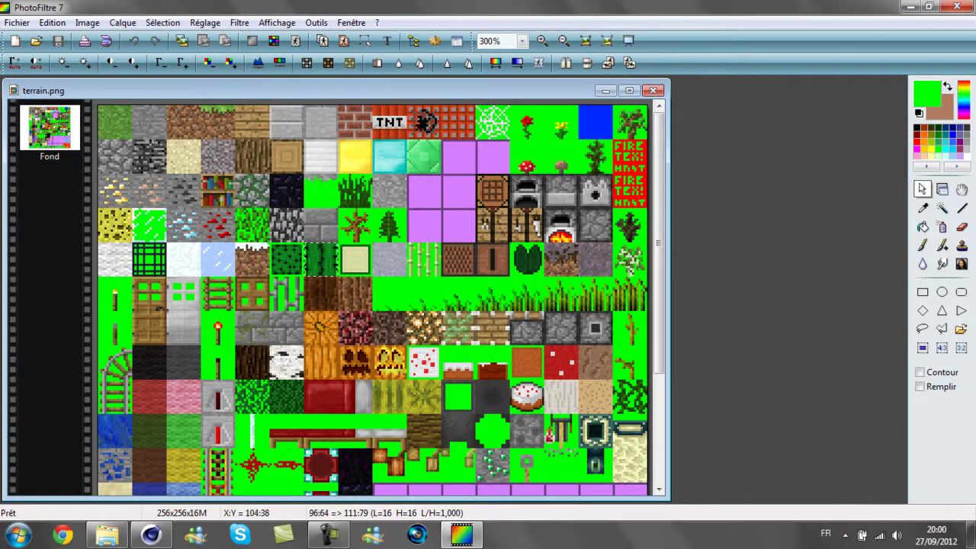
# Set the four planes' texture offsets to -600 % X and -400 % Y for the cactus tile.
pyautogui.click(151, 534)
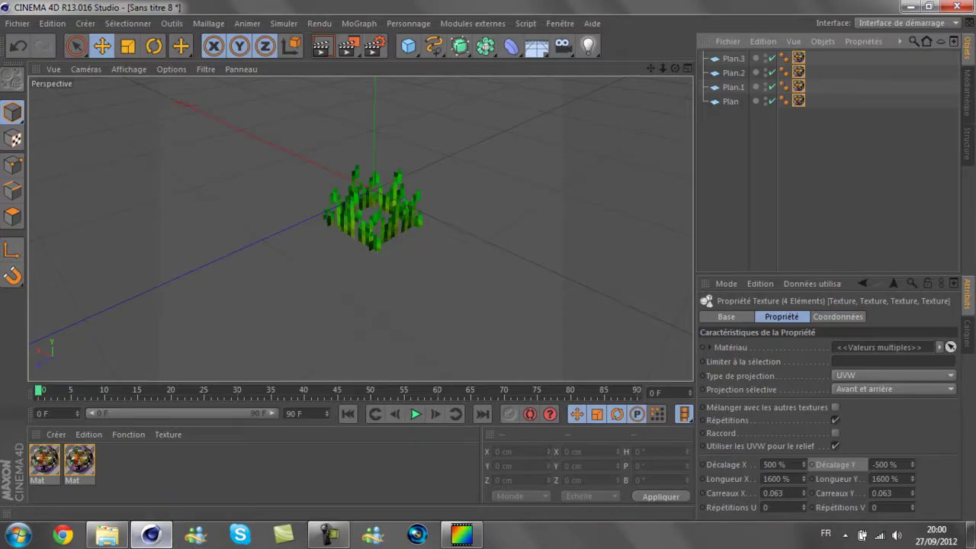
pyautogui.click(781, 465)
pyautogui.write('-600')
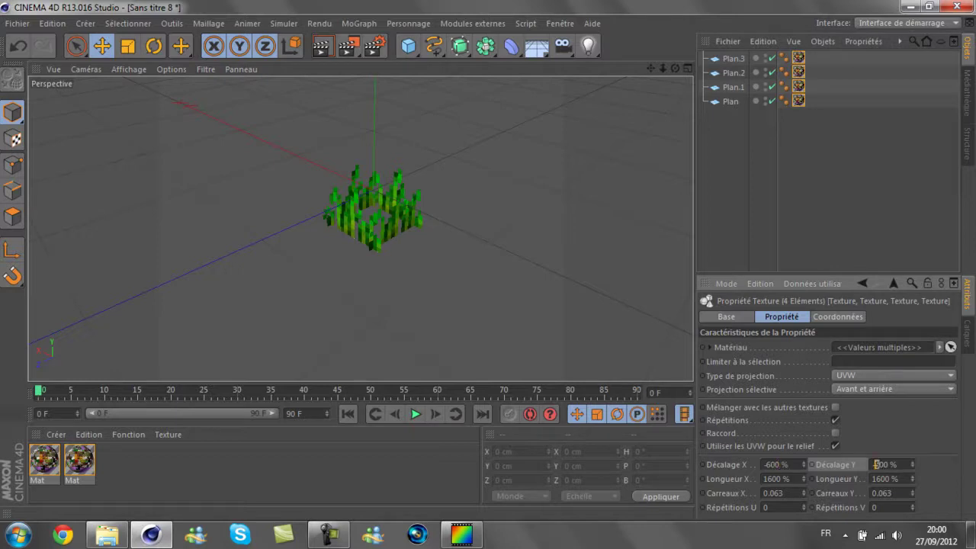
pyautogui.press('Return')
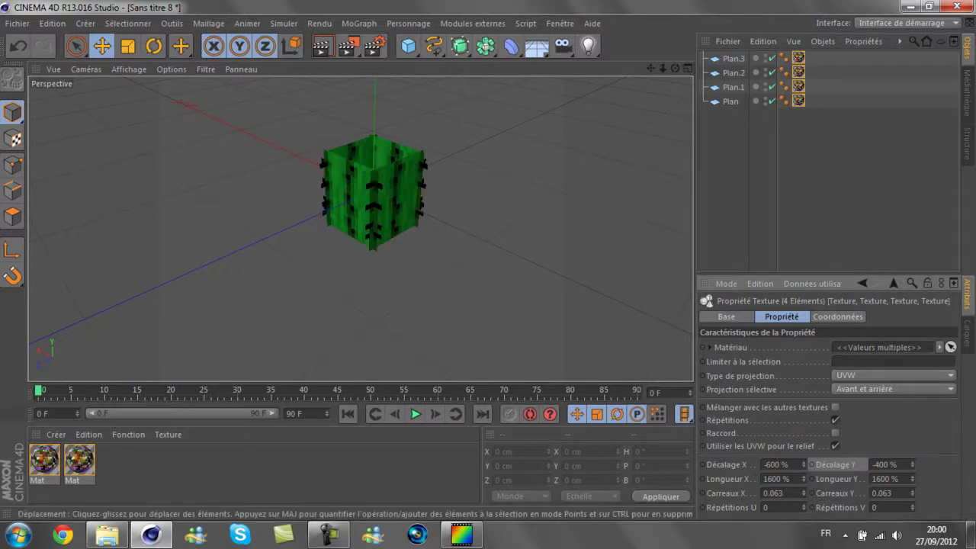
pyautogui.keyDown('alt'); pyautogui.moveTo(362, 226); pyautogui.dragTo(359, 224); pyautogui.keyUp('alt')
# Move the Plan.2 side plane out to a Z position of 28 cm.
pyautogui.click(359, 224)
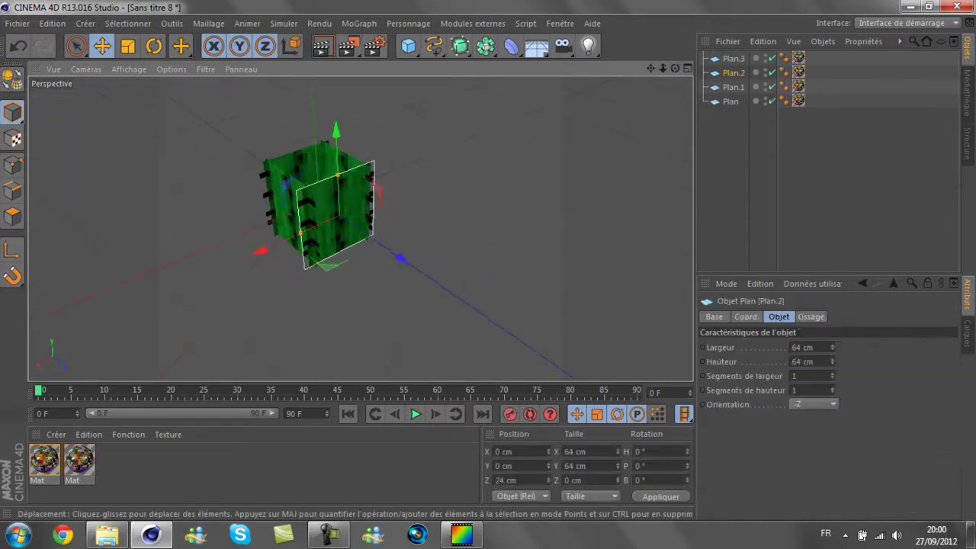
pyautogui.scroll(3, 287, 195)
pyautogui.scroll(2, 287, 194)
pyautogui.keyDown('alt'); pyautogui.moveTo(360, 228); pyautogui.dragTo(360, 228); pyautogui.keyUp('alt')
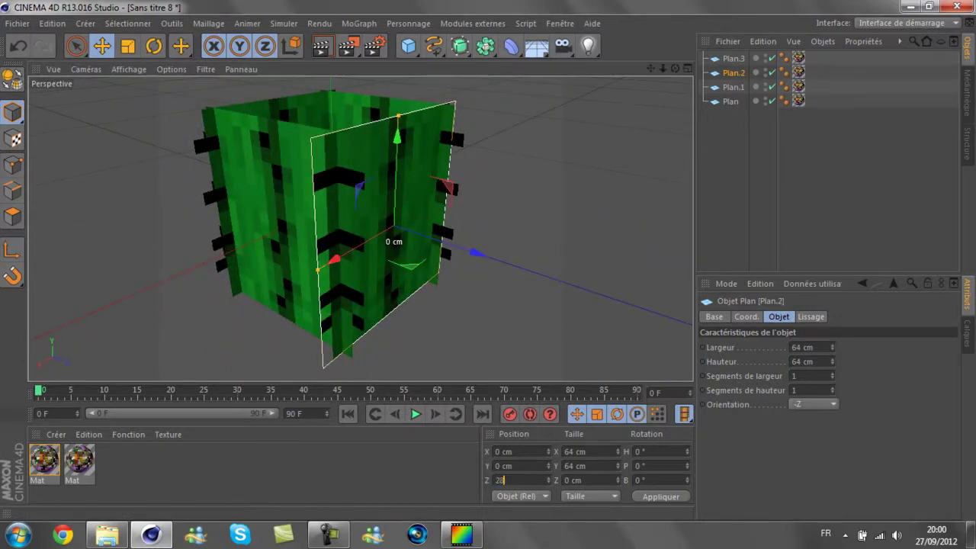
pyautogui.moveTo(476, 252); pyautogui.dragTo(489, 257)
# Move the Plan.1 side plane out to an X position of -28 cm.
pyautogui.click(733, 58)
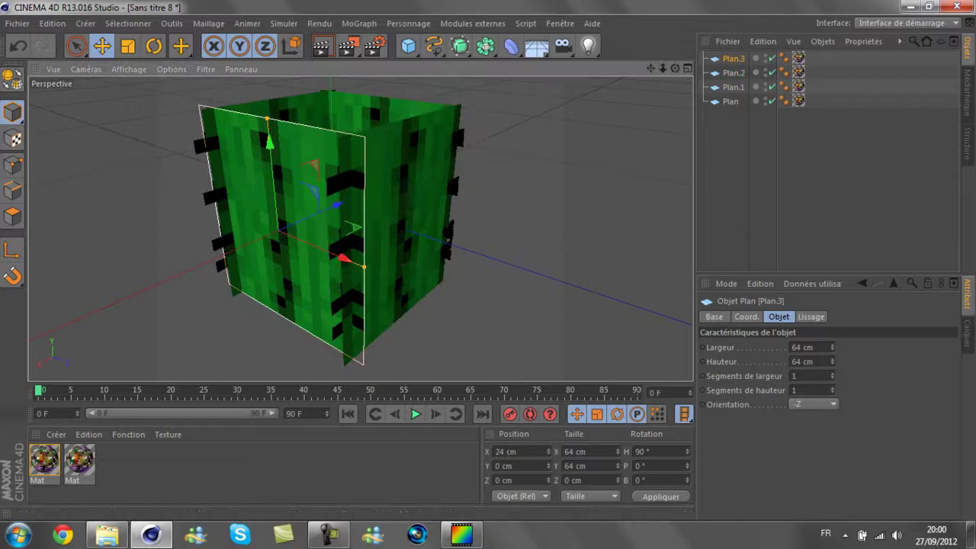
pyautogui.click(282, 221)
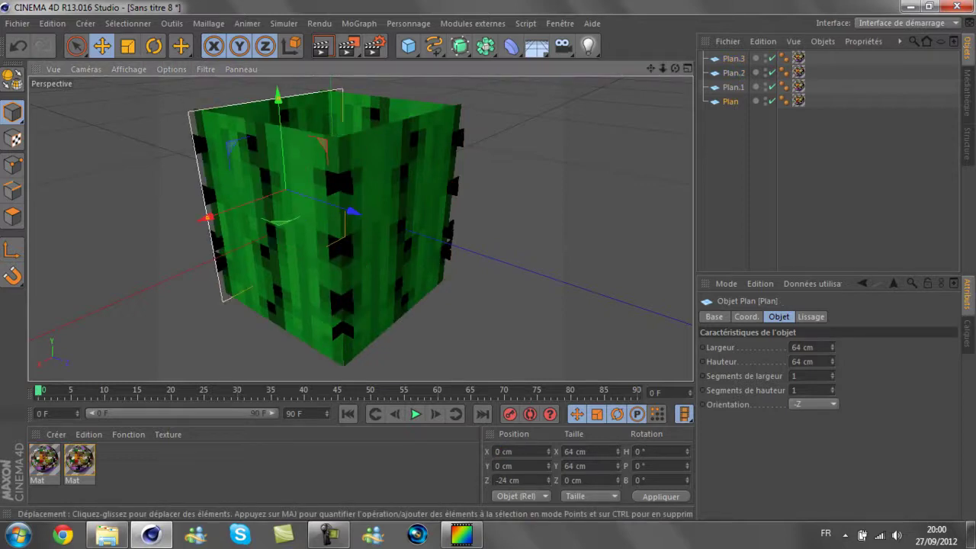
pyautogui.click(452, 186)
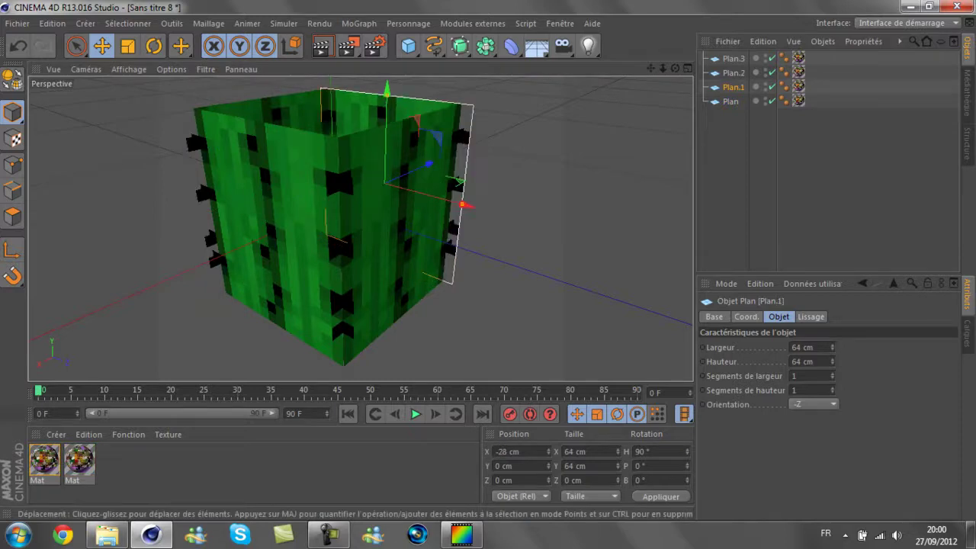
pyautogui.moveTo(455, 208); pyautogui.dragTo(450, 208)
pyautogui.scroll(-3, 358, 221)
pyautogui.keyDown('alt'); pyautogui.moveTo(360, 228); pyautogui.dragTo(360, 228); pyautogui.keyUp('alt')
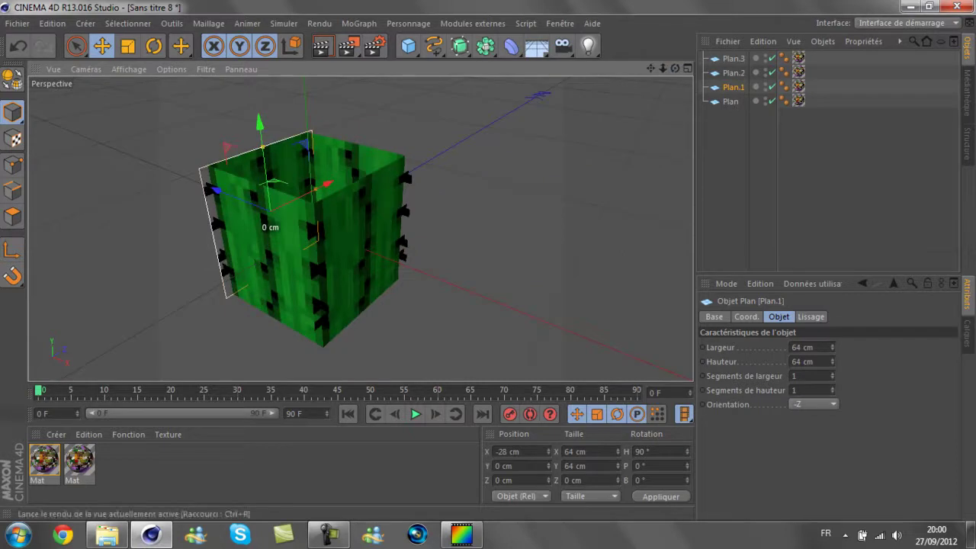
# Render a preview of the cactus, then start a new empty document, 'Sans titre 10'.
pyautogui.click(321, 46)
pyautogui.scroll(-3, 356, 271)
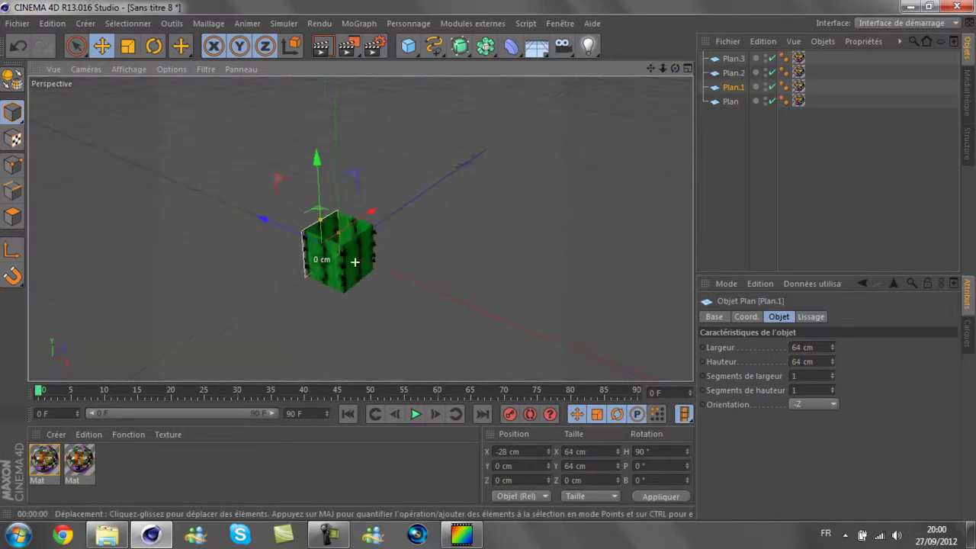
pyautogui.click(461, 534)
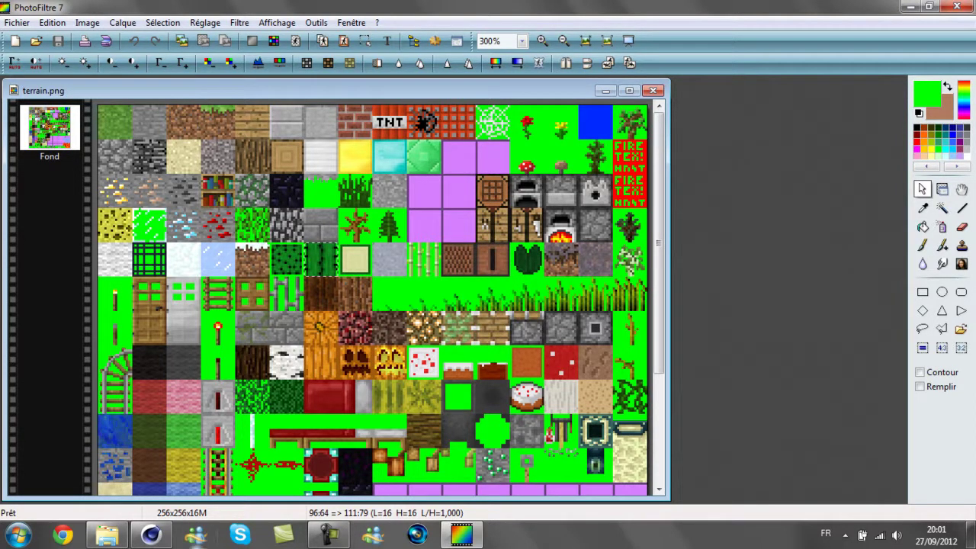
pyautogui.click(151, 533)
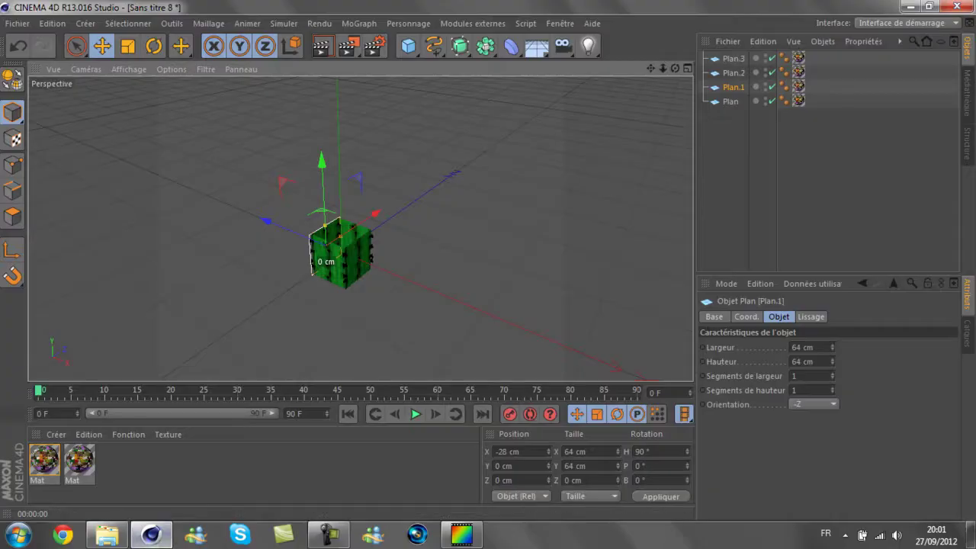
pyautogui.click(17, 23)
pyautogui.click(31, 42)
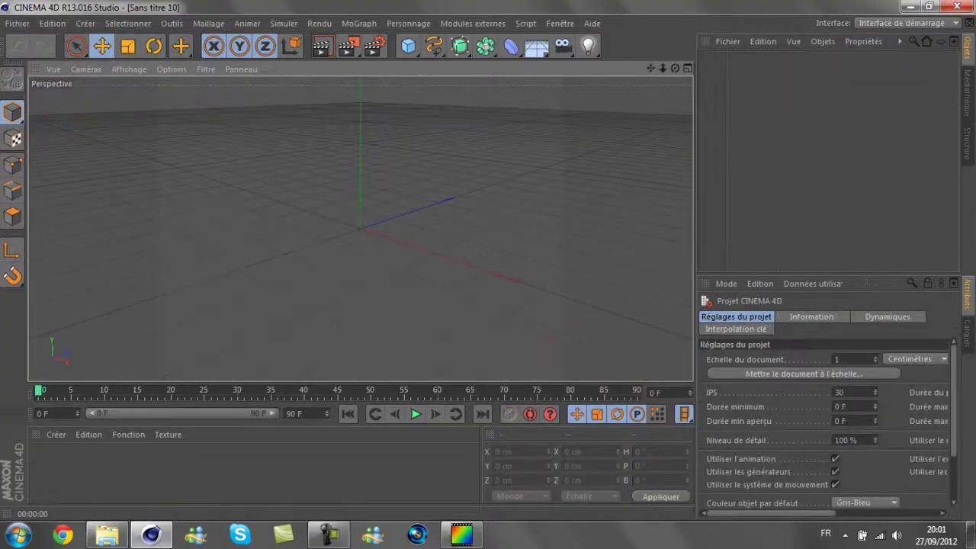
# Close the empty document, then delete the four cactus planes and the duplicate material.
pyautogui.click(16, 23)
pyautogui.click(30, 107)
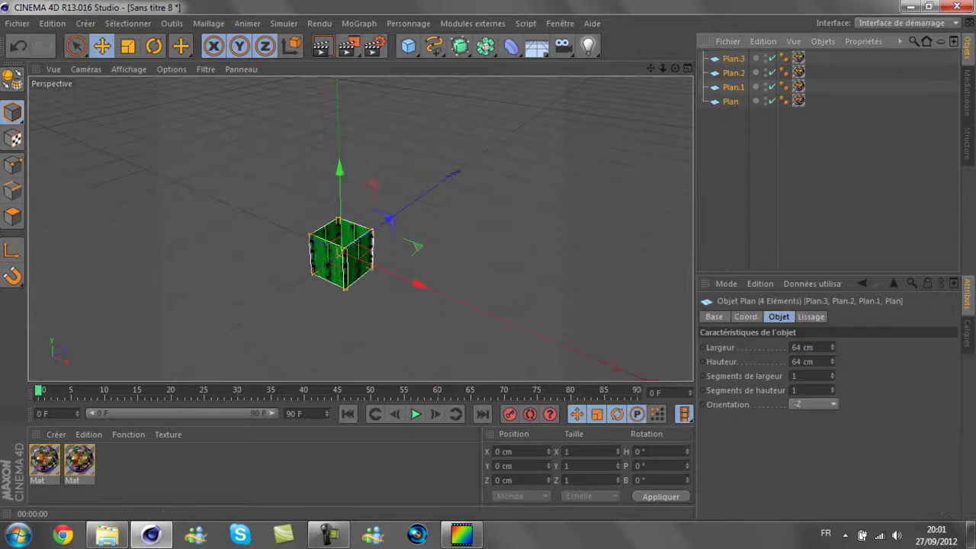
pyautogui.press('Delete')
pyautogui.click(79, 460)
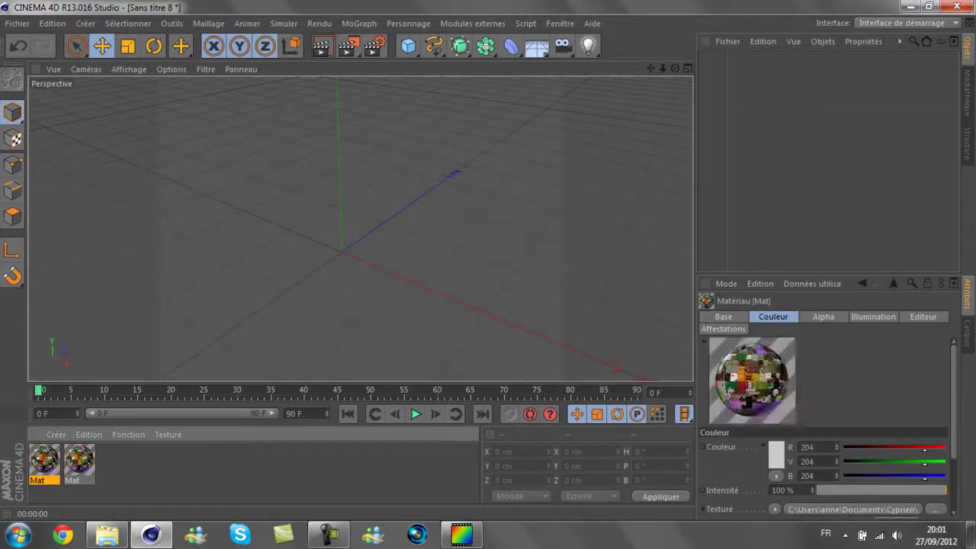
pyautogui.press('Delete')
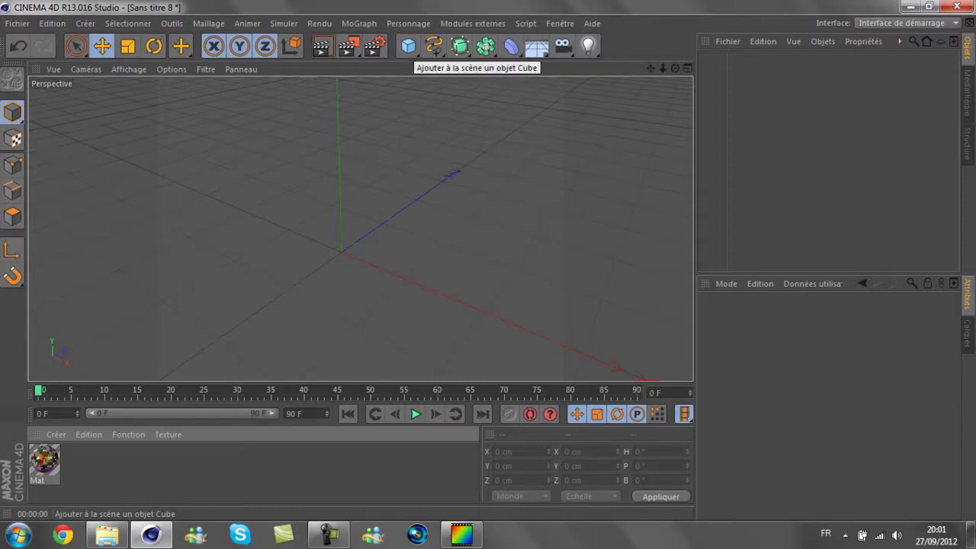
# Add a cube sized 64 cm on X, Y and Z.
pyautogui.click(408, 46)
pyautogui.click(562, 59)
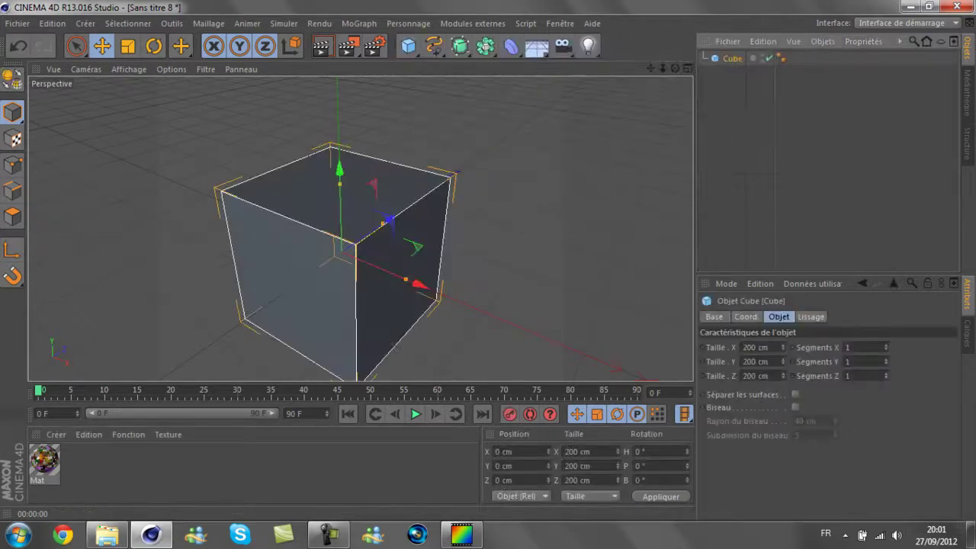
pyautogui.click(759, 347)
pyautogui.write('64')
pyautogui.press('Tab')
pyautogui.write('64')
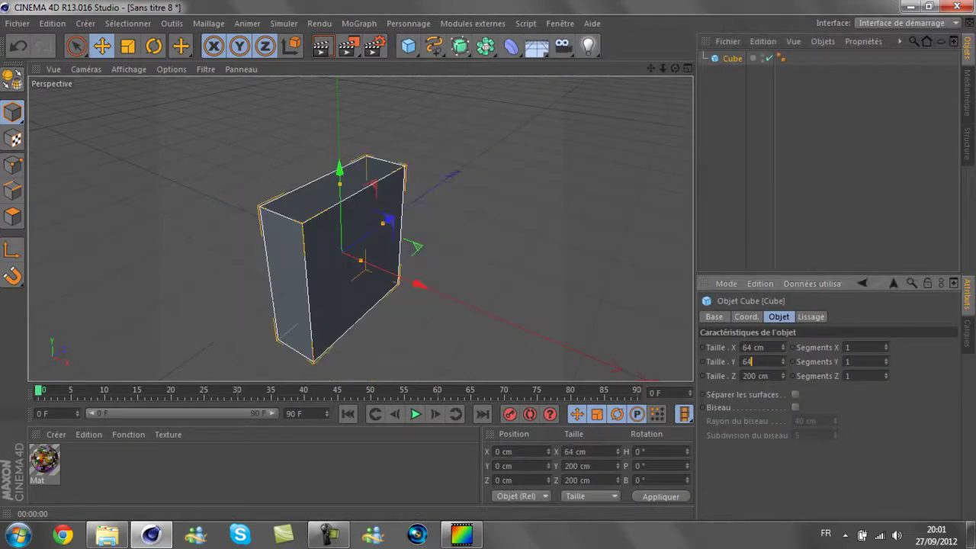
pyautogui.press('Tab')
pyautogui.write('64')
pyautogui.press('Return')
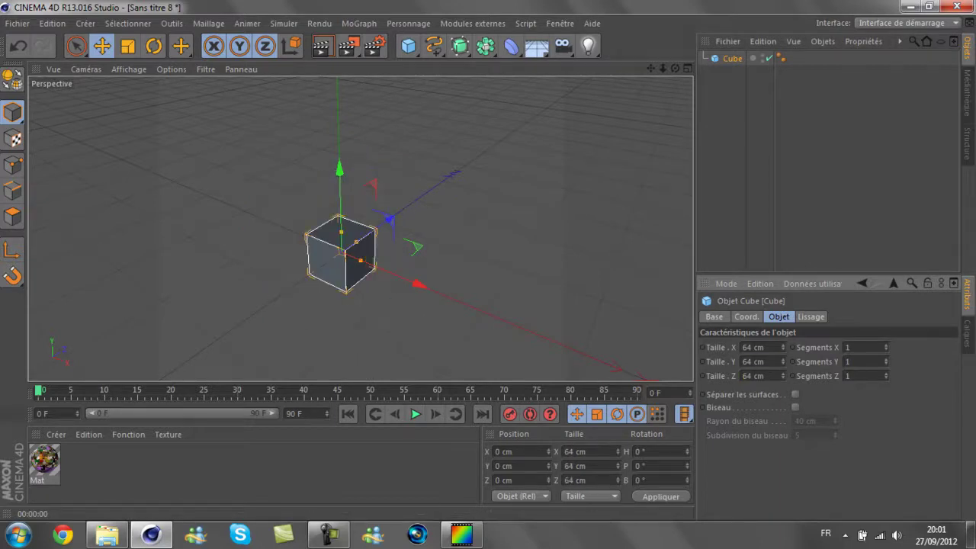
# Subdivide the cube into 16 segments per axis and apply the Mat material to it.
pyautogui.write('6')
pyautogui.hotkey('shift', 'Tab')
pyautogui.write('16')
pyautogui.press('Return')
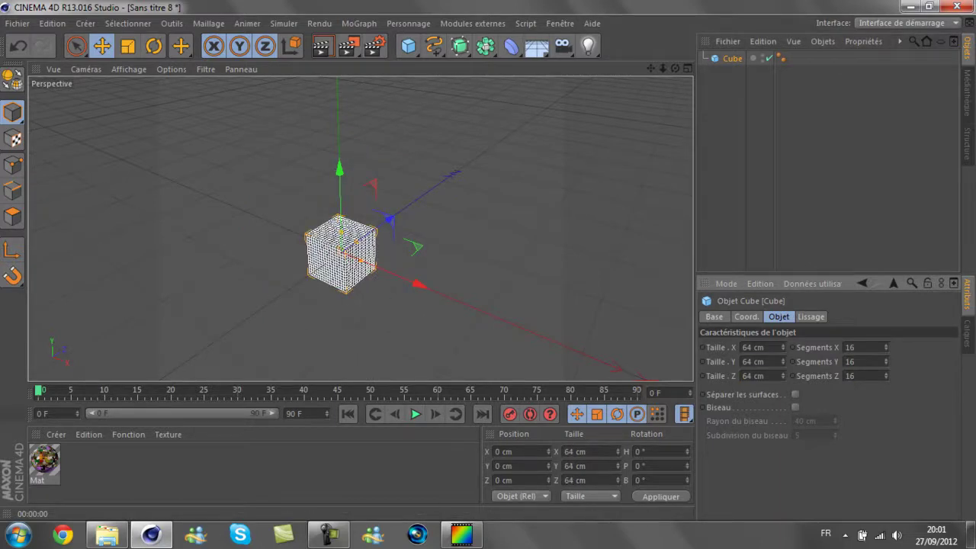
pyautogui.moveTo(44, 460); pyautogui.dragTo(341, 254)
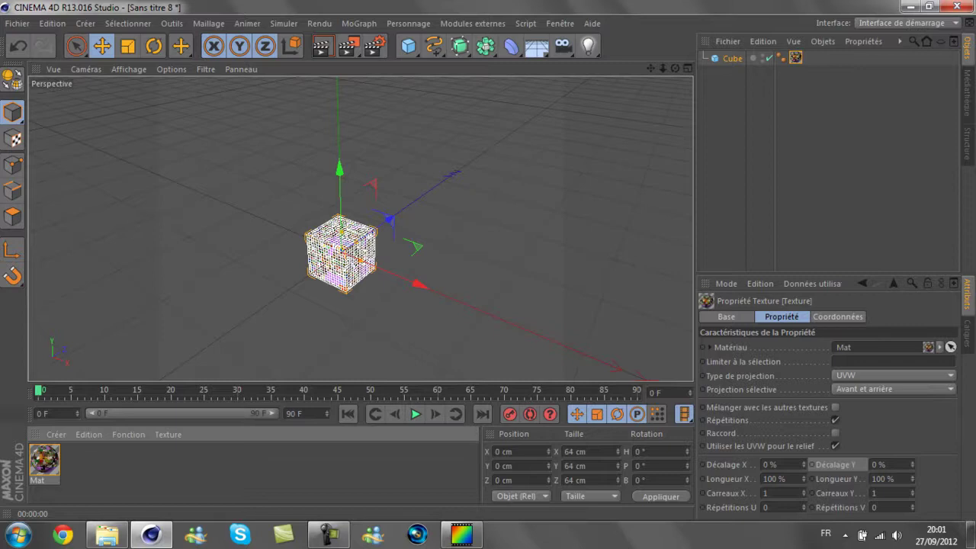
# Set the texture length to 1600% on X and Y, offsetting it vertically onto the torch tile.
pyautogui.click(877, 464)
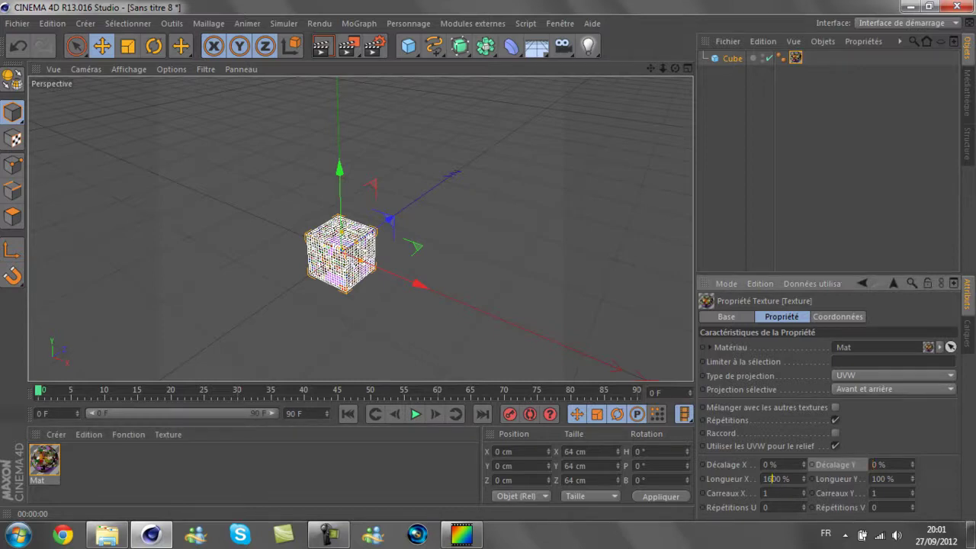
pyautogui.click(878, 479)
pyautogui.write('1600')
pyautogui.click(874, 465)
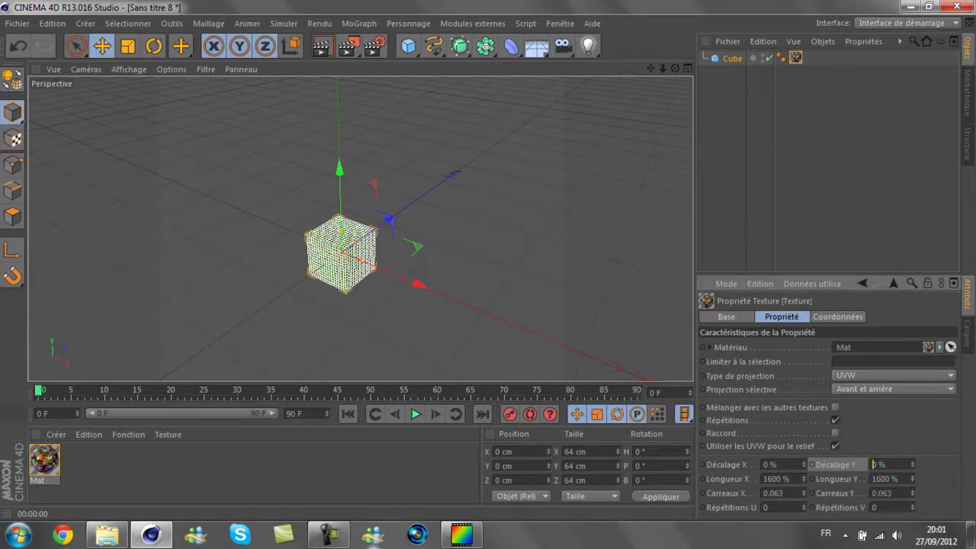
pyautogui.click(461, 534)
pyautogui.click(461, 534)
pyautogui.press('Return')
pyautogui.click(824, 153)
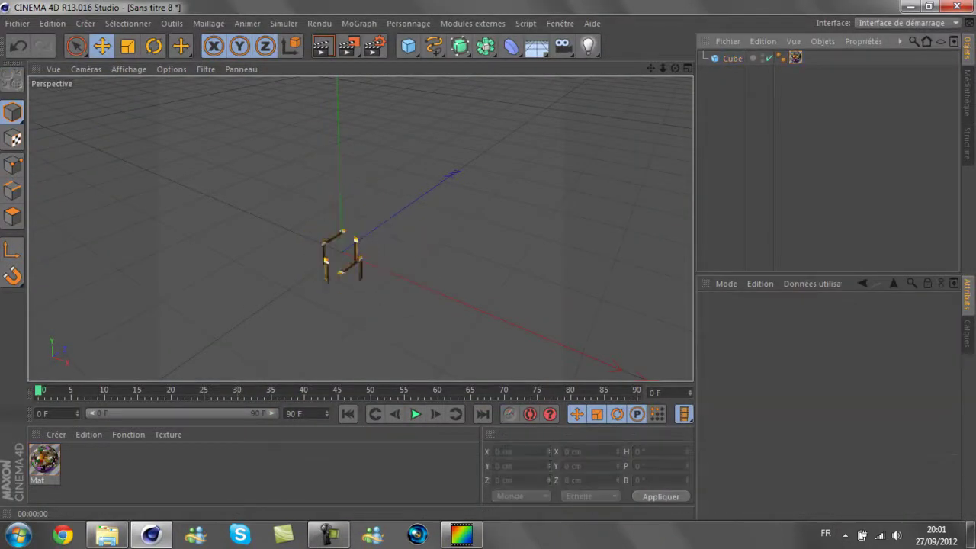
# Make the cube editable and switch to the polygon selection brush with radius 7.
pyautogui.keyDown('alt'); pyautogui.moveTo(359, 234); pyautogui.dragTo(370, 239); pyautogui.keyUp('alt')
pyautogui.click(370, 244)
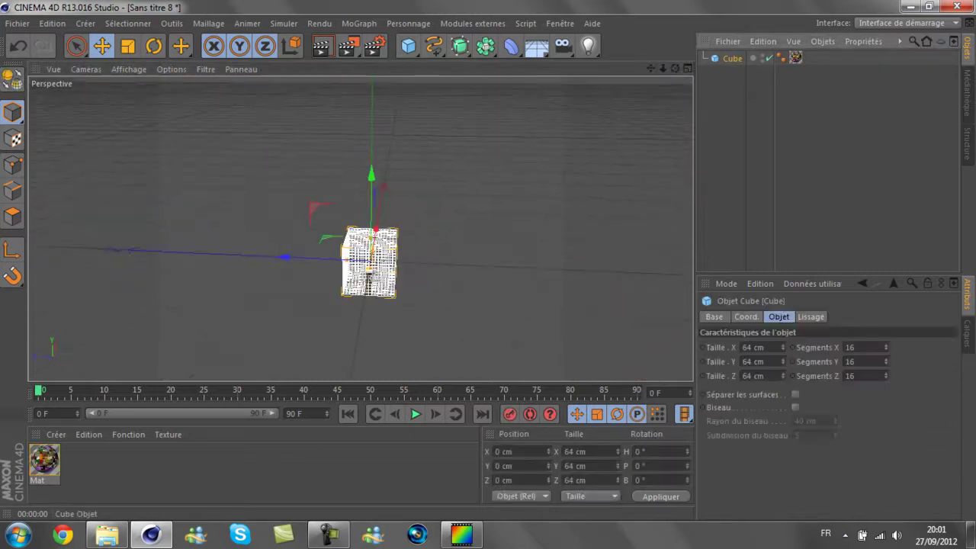
pyautogui.click(12, 77)
pyautogui.click(13, 215)
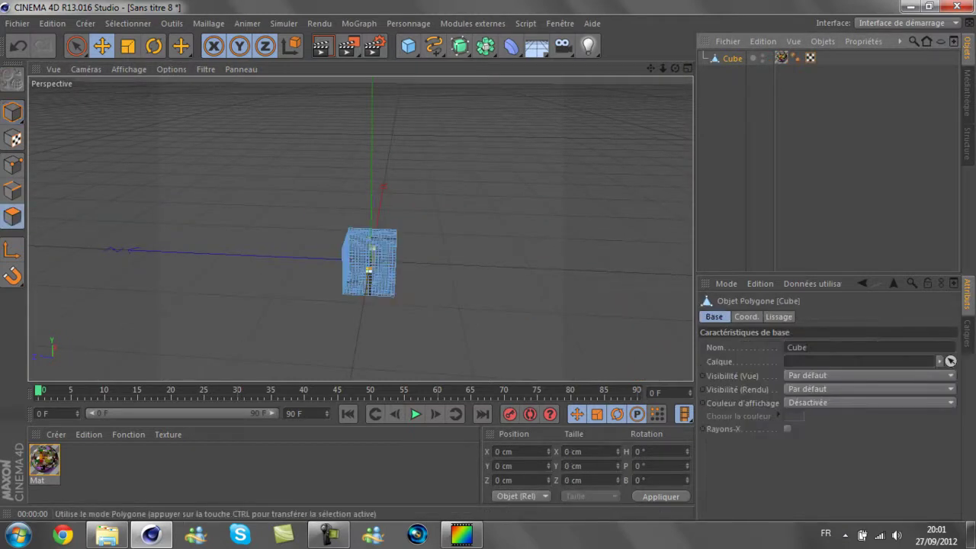
pyautogui.click(76, 45)
pyautogui.scroll(2, 356, 271)
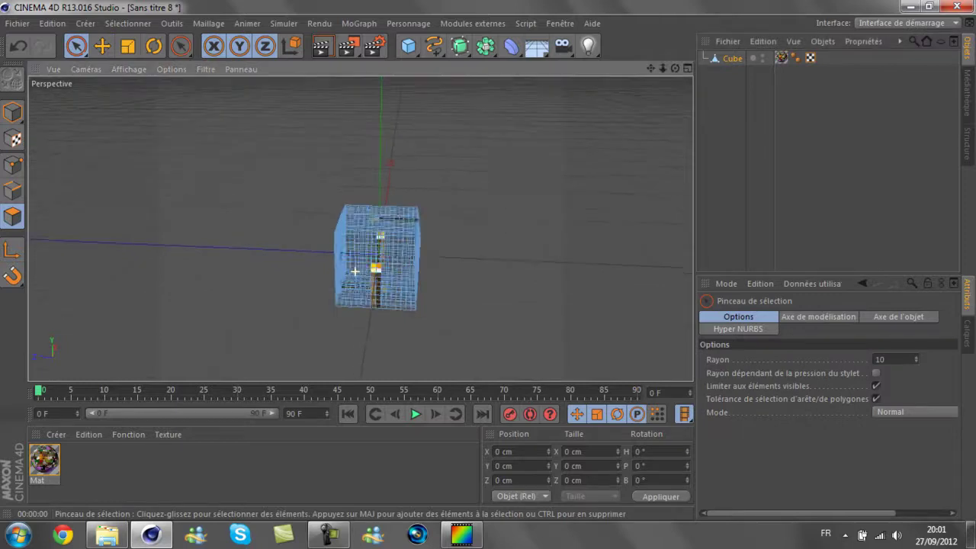
pyautogui.scroll(3, 355, 271)
pyautogui.scroll(2, 356, 271)
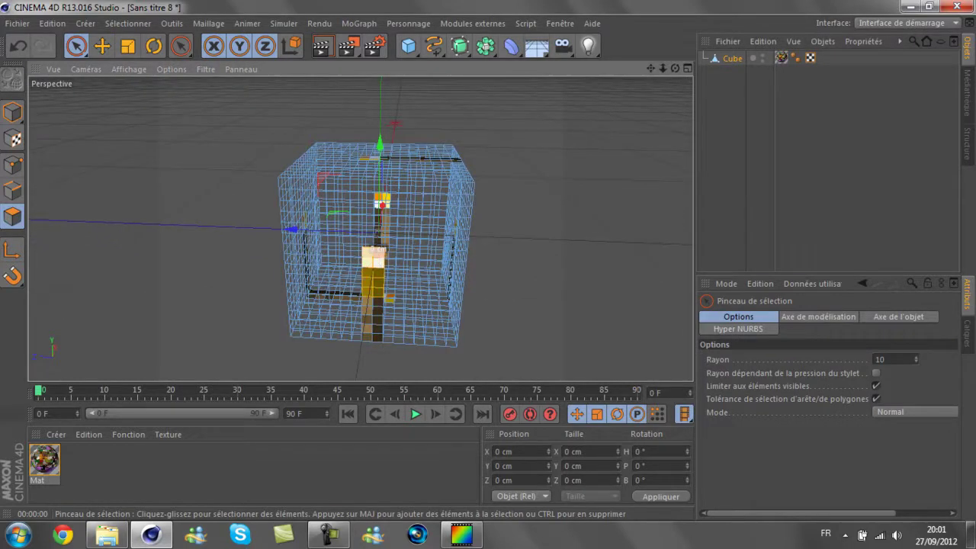
pyautogui.moveTo(377, 285); pyautogui.dragTo(372, 285, button='middle')
# Paint-select the torch polygon strips on every side of the cube, orbiting as needed.
pyautogui.moveTo(377, 286)
pyautogui.mouseDown()
pyautogui.moveTo(376, 340)
pyautogui.moveTo(360, 227)
pyautogui.moveTo(359, 259)
pyautogui.mouseUp()
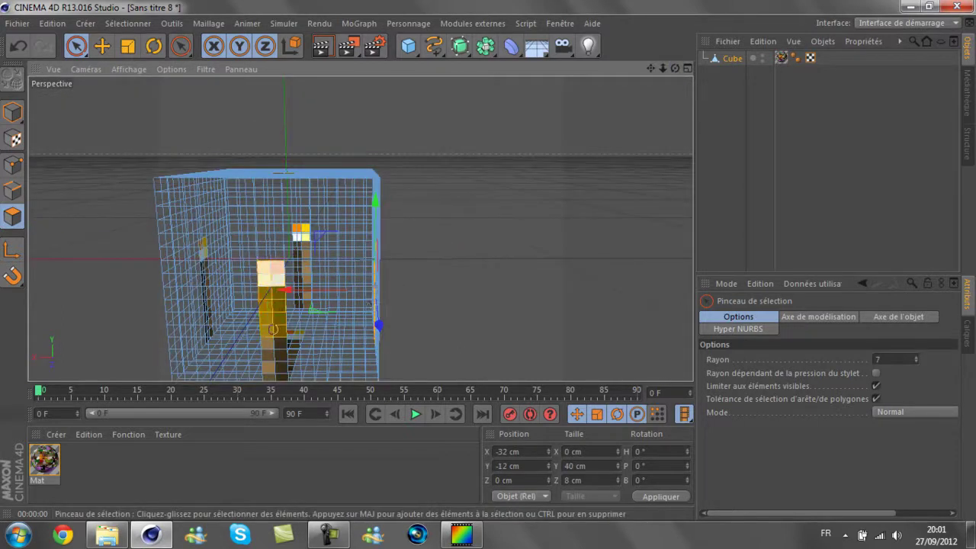
pyautogui.moveTo(273, 330); pyautogui.dragTo(274, 374)
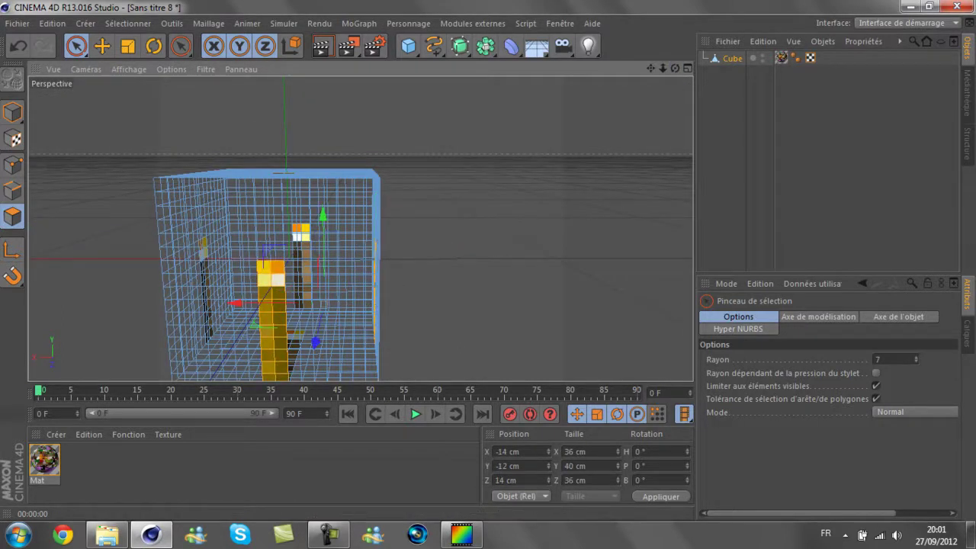
pyautogui.keyDown('alt'); pyautogui.moveTo(358, 228); pyautogui.dragTo(365, 223); pyautogui.keyUp('alt')
pyautogui.moveTo(511, 358); pyautogui.dragTo(498, 200)
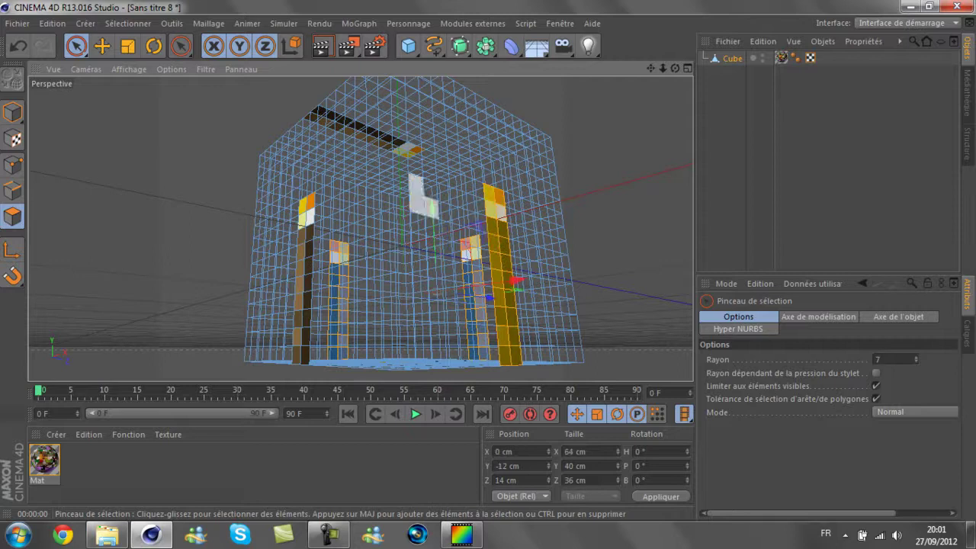
pyautogui.moveTo(307, 200)
pyautogui.mouseDown()
pyautogui.moveTo(302, 352)
pyautogui.moveTo(359, 227)
pyautogui.moveTo(363, 337)
pyautogui.mouseUp()
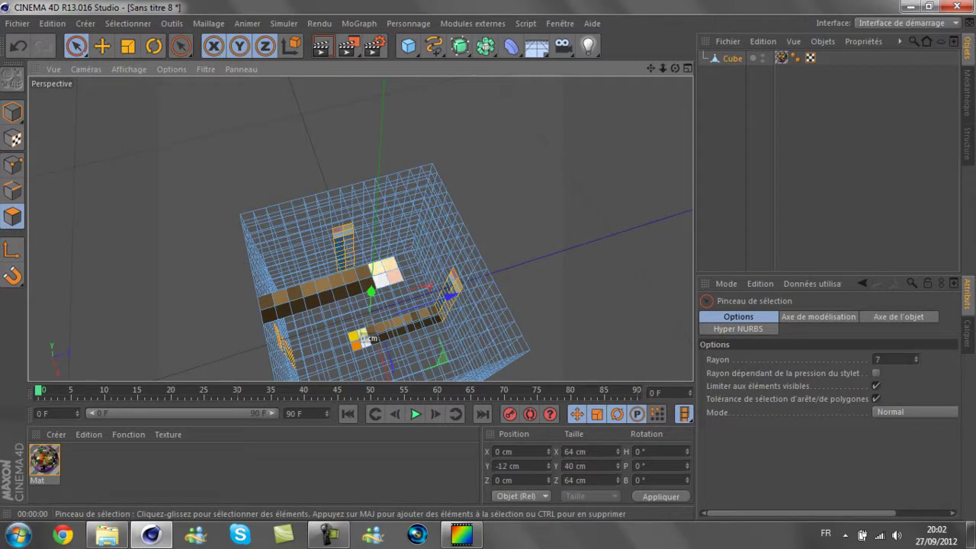
pyautogui.hotkey('ctrl', 'shift', 'z')
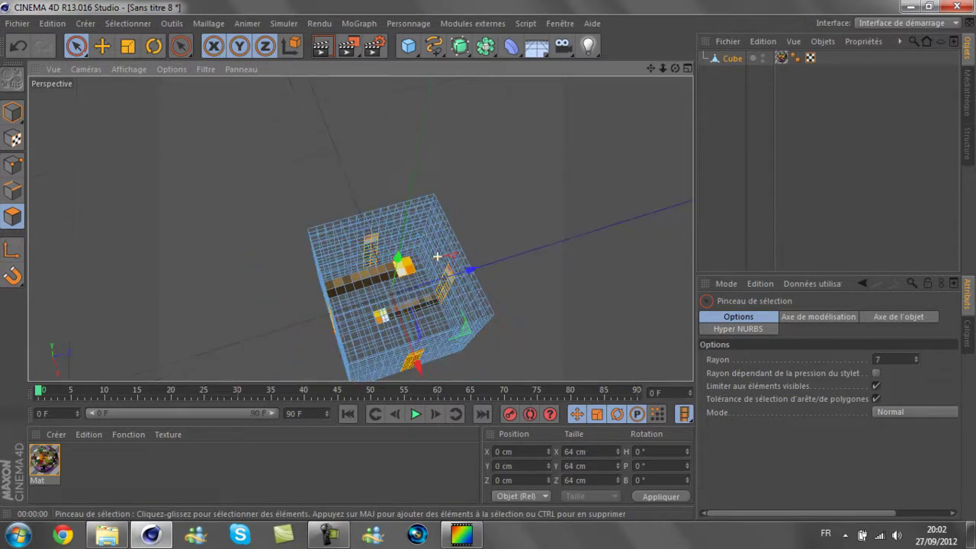
pyautogui.keyDown('alt'); pyautogui.moveTo(359, 226); pyautogui.dragTo(359, 227); pyautogui.keyUp('alt')
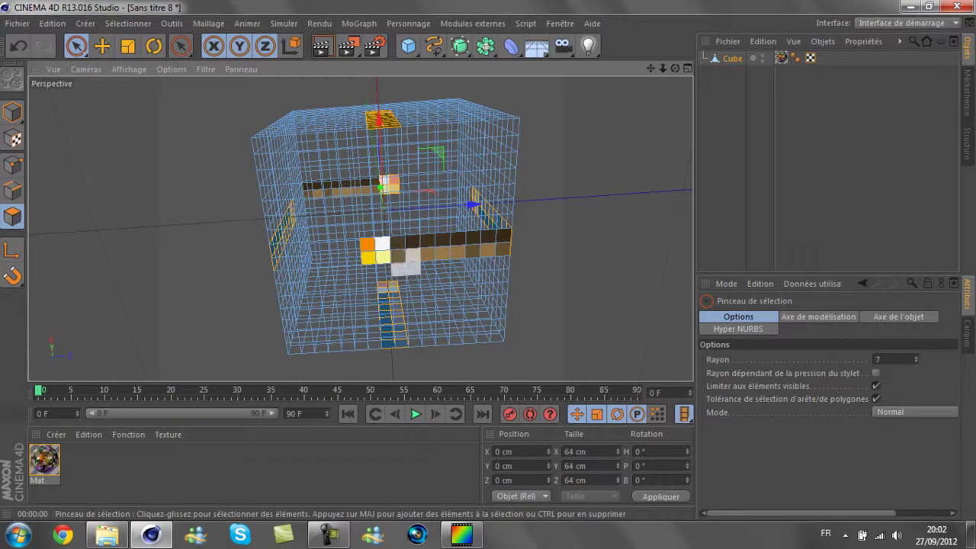
pyautogui.moveTo(398, 244); pyautogui.dragTo(413, 257)
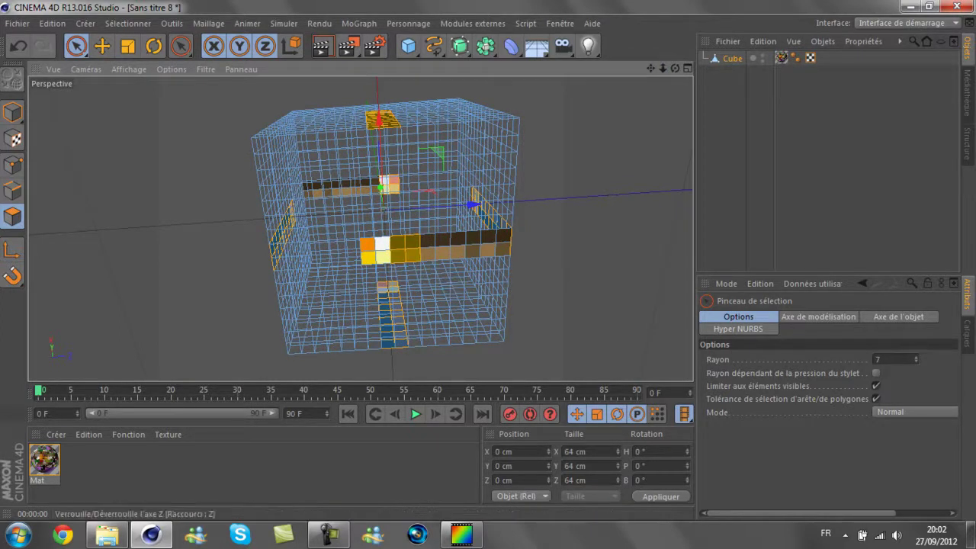
# Invert the selection, delete all non-torch polygons, and inspect the remaining faces.
pyautogui.click(127, 24)
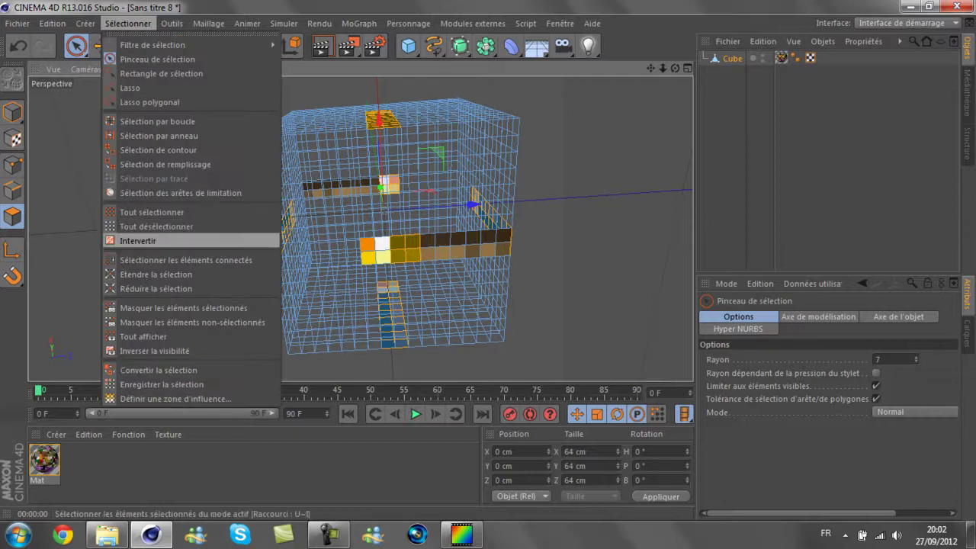
pyautogui.click(138, 241)
pyautogui.press('Delete')
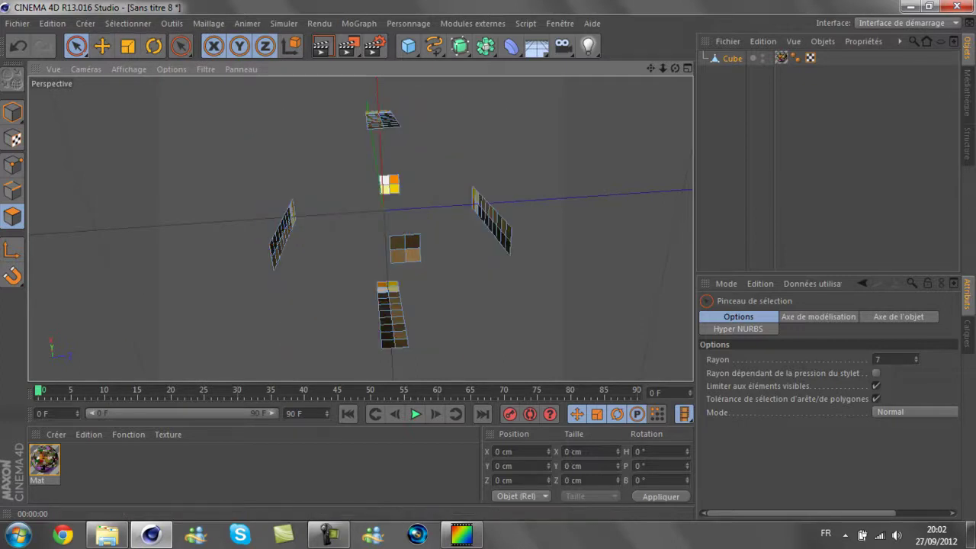
pyautogui.moveTo(675, 68); pyautogui.dragTo(360, 227)
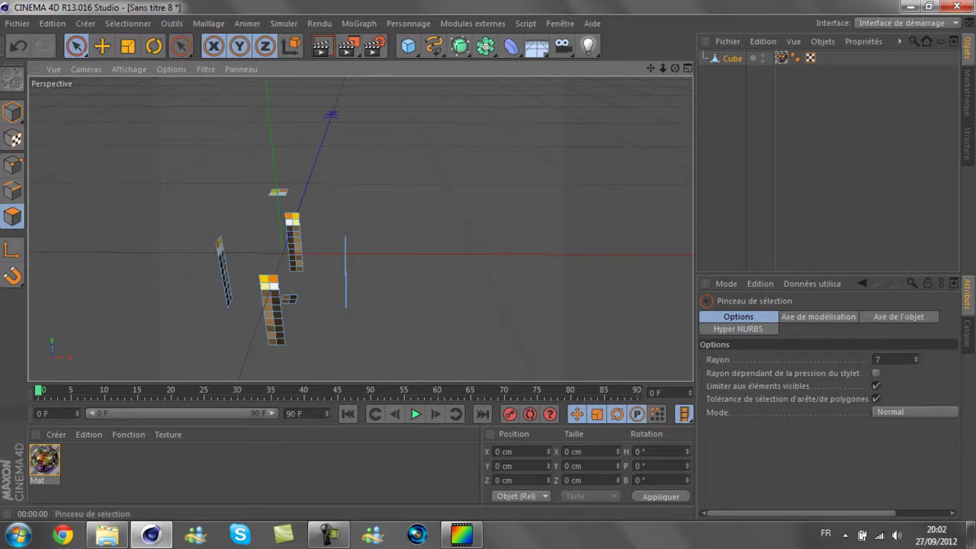
# Switch to boundary edge selection and move two torch faces to Z 4 cm and Z -4 cm.
pyautogui.click(127, 23)
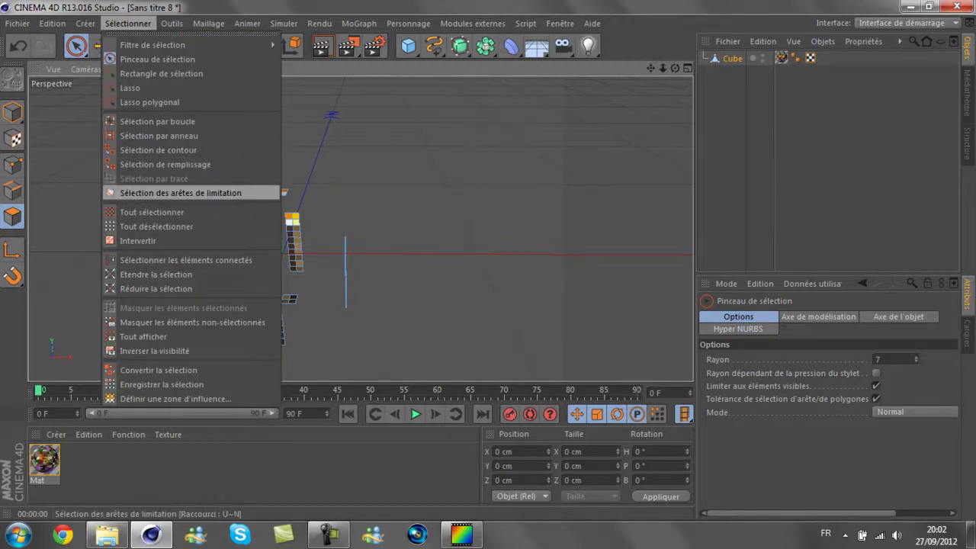
pyautogui.click(153, 192)
pyautogui.click(295, 242)
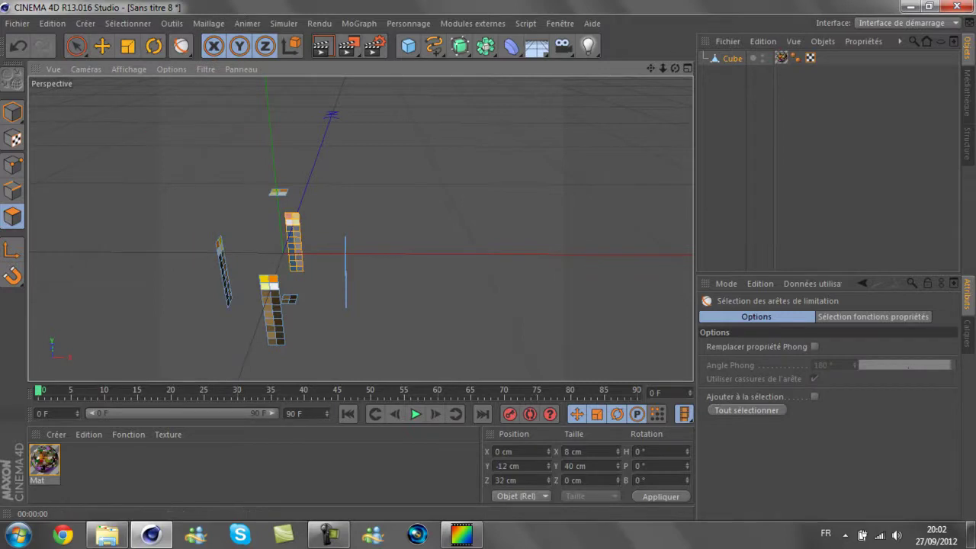
pyautogui.click(518, 480)
pyautogui.write('4')
pyautogui.press('Return')
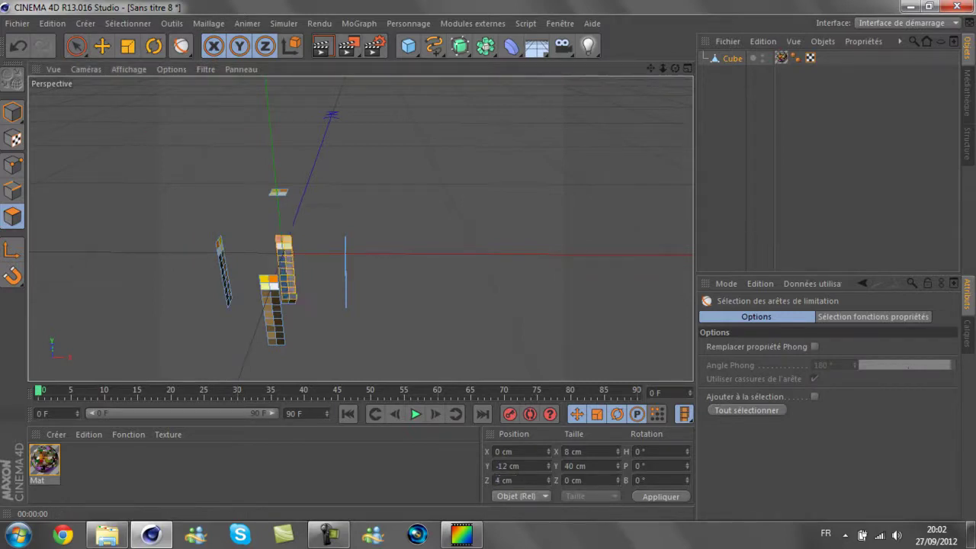
pyautogui.click(345, 270)
pyautogui.click(517, 451)
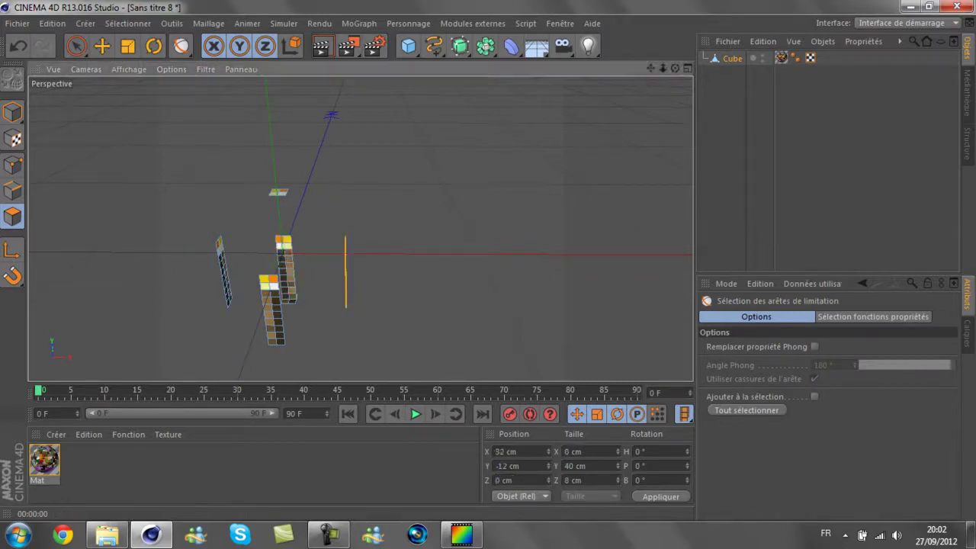
pyautogui.hotkey('ctrl', 'z')
pyautogui.hotkey('ctrl', 'z')
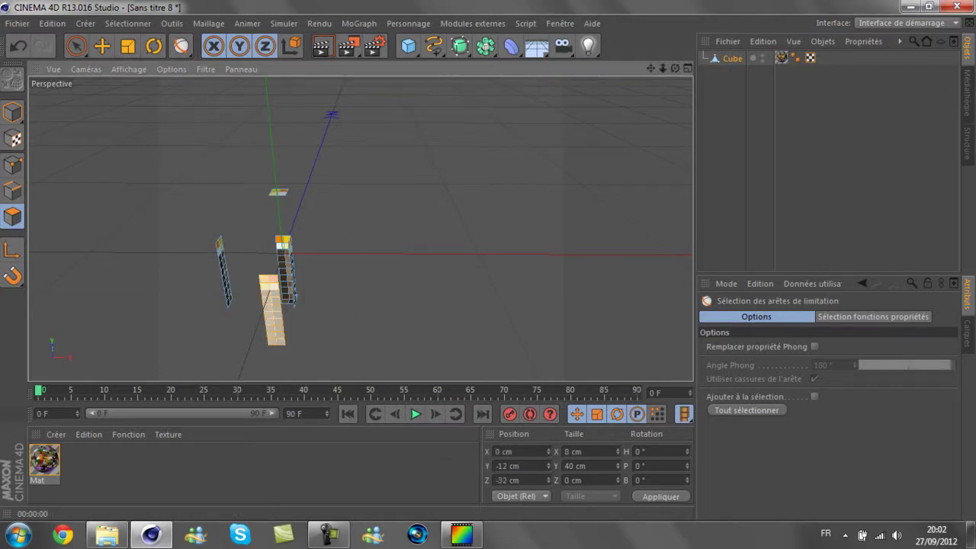
pyautogui.write('-4')
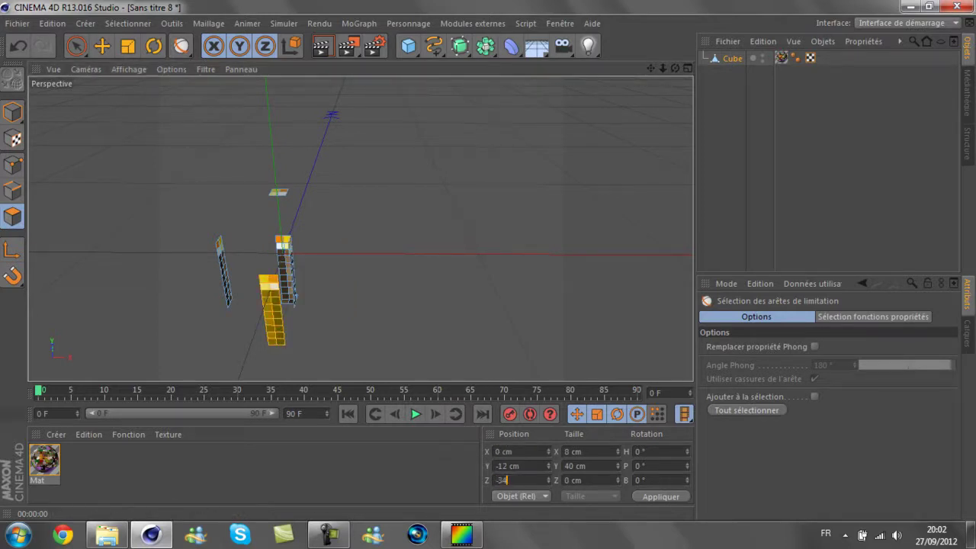
pyautogui.press('Return')
# Move the left face to X -4 cm and position the top and bottom caps to close the torch.
pyautogui.click(222, 271)
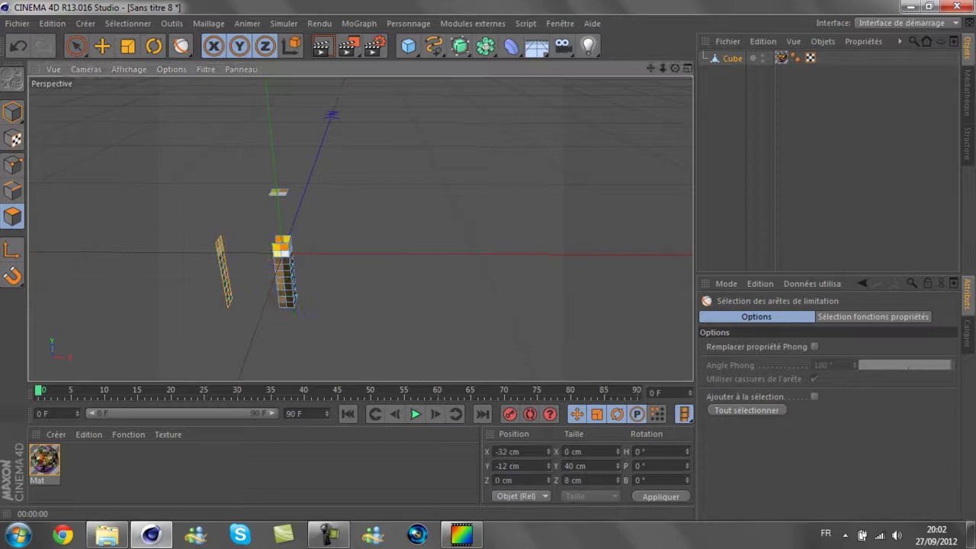
pyautogui.write('-4')
pyautogui.press('Return')
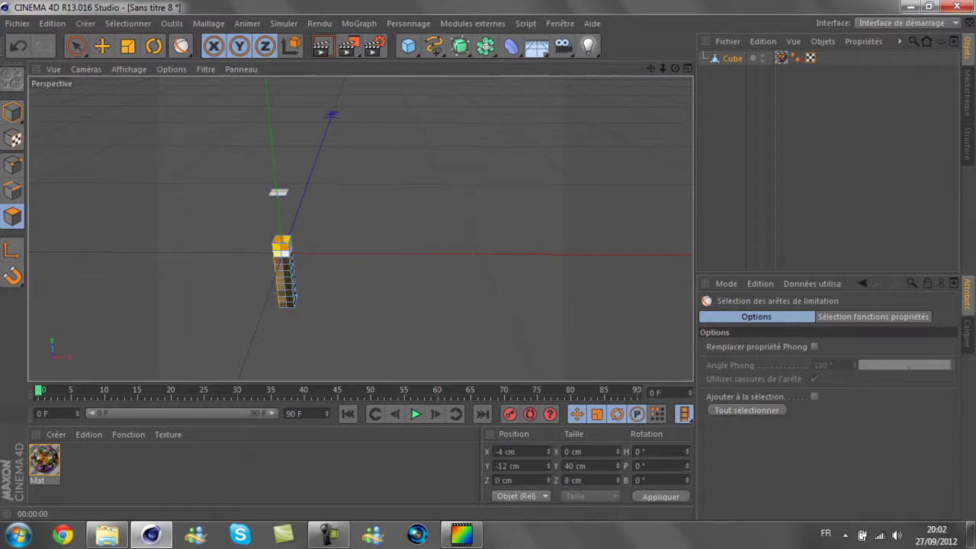
pyautogui.click(278, 191)
pyautogui.write('0')
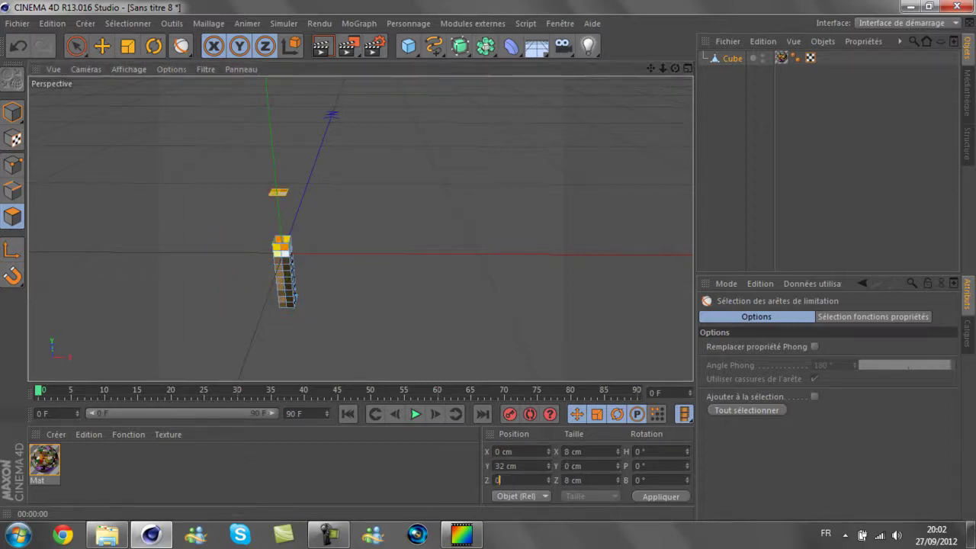
pyautogui.press('Return')
pyautogui.doubleClick(503, 465)
pyautogui.write('8')
pyautogui.press('Return')
pyautogui.keyDown('alt'); pyautogui.moveTo(360, 227); pyautogui.dragTo(397, 244); pyautogui.keyUp('alt')
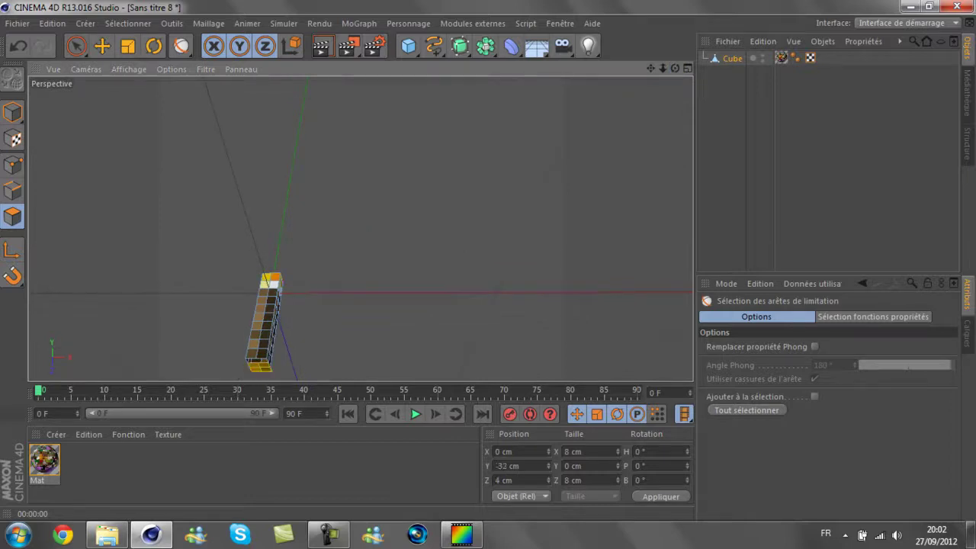
pyautogui.write('0')
pyautogui.press('Return')
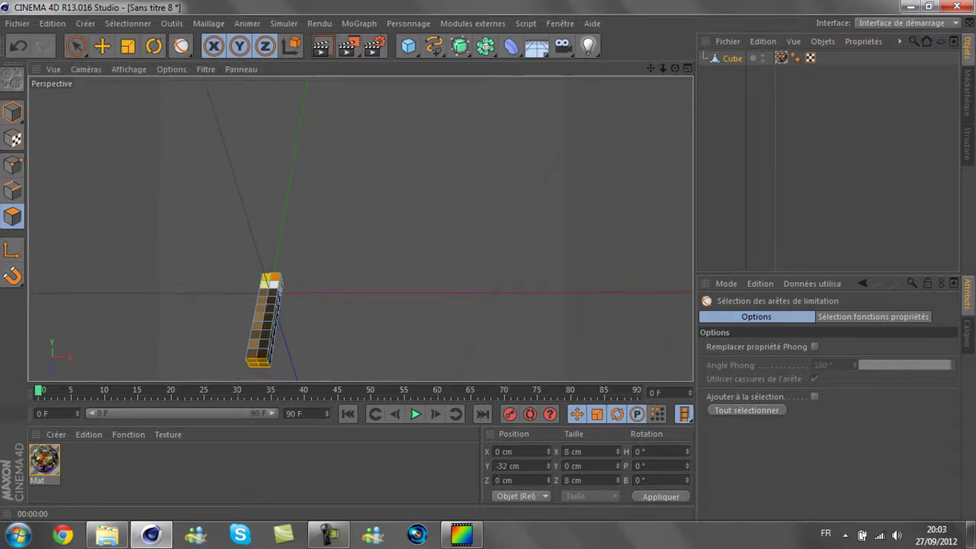
pyautogui.keyDown('alt'); pyautogui.moveTo(359, 227); pyautogui.dragTo(359, 228); pyautogui.keyUp('alt')
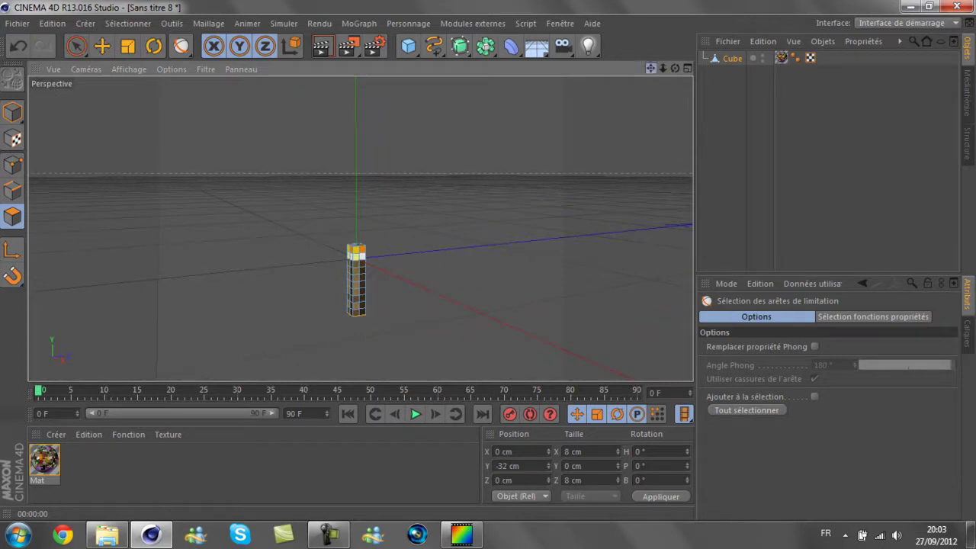
# Render the active view showing the brown torch with its yellow flame on black.
pyautogui.click(322, 47)
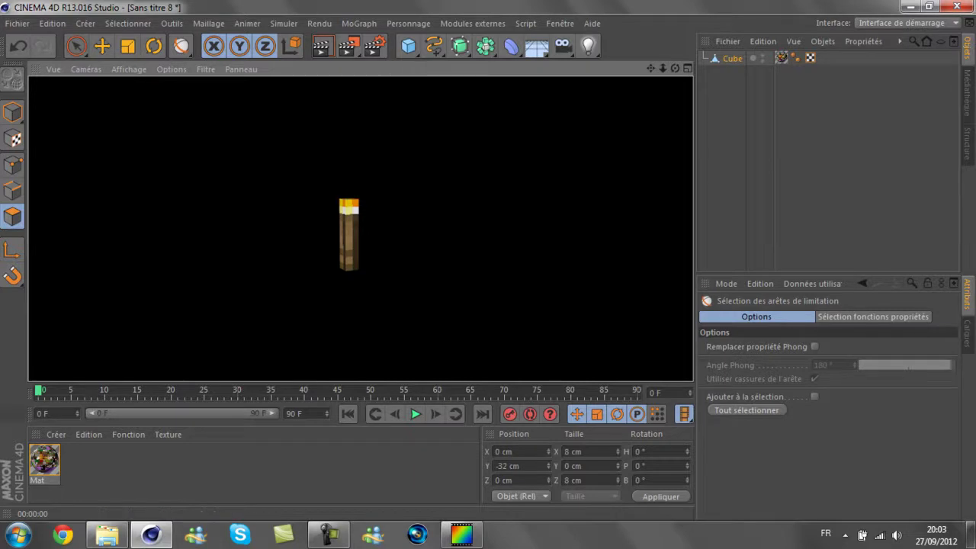
pyautogui.click(329, 533)
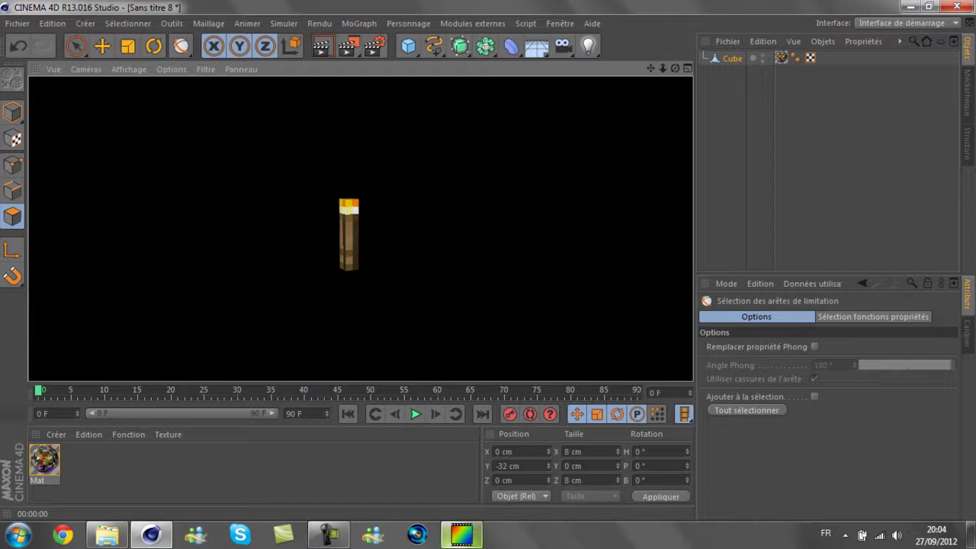
pyautogui.click(328, 534)
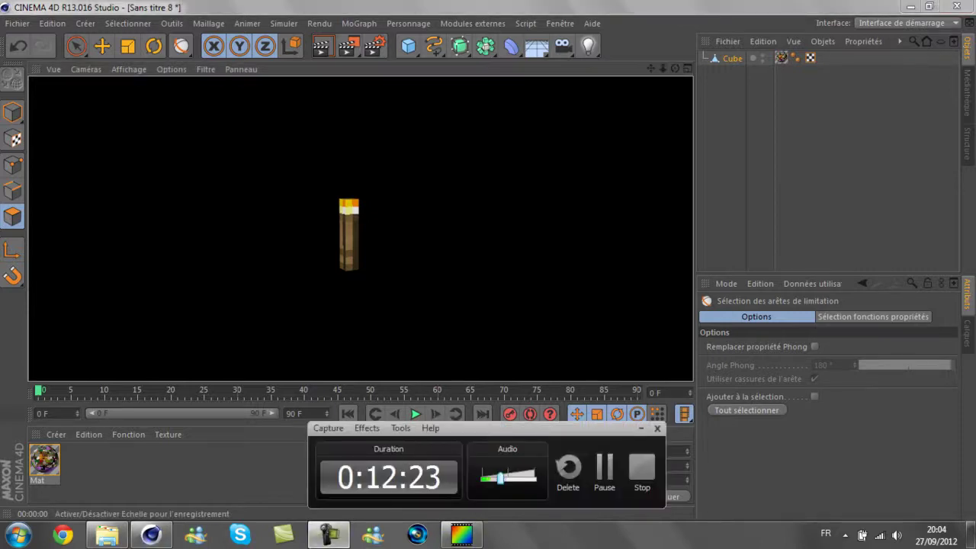